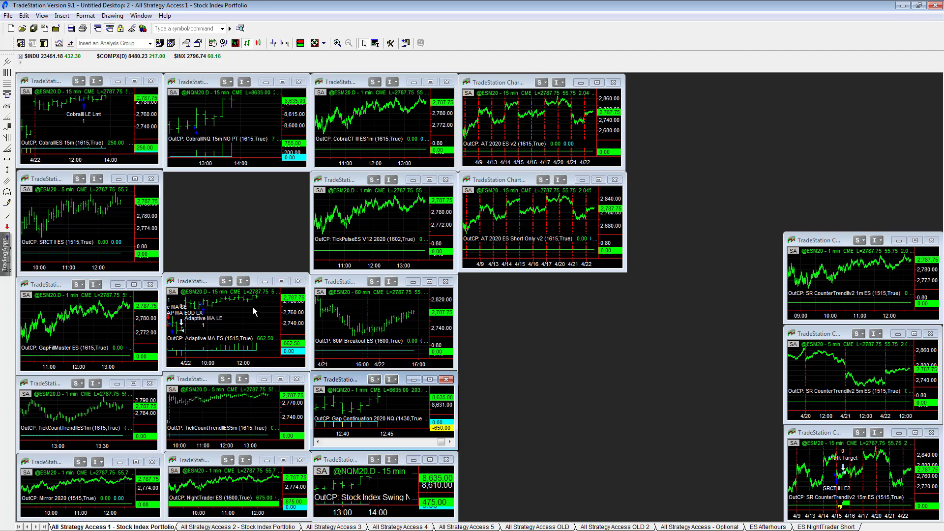
Read bar data on the CobraII ES and NQ charts, maximizing CobraII NQ 15-min and restoring it
left_click(255, 309)
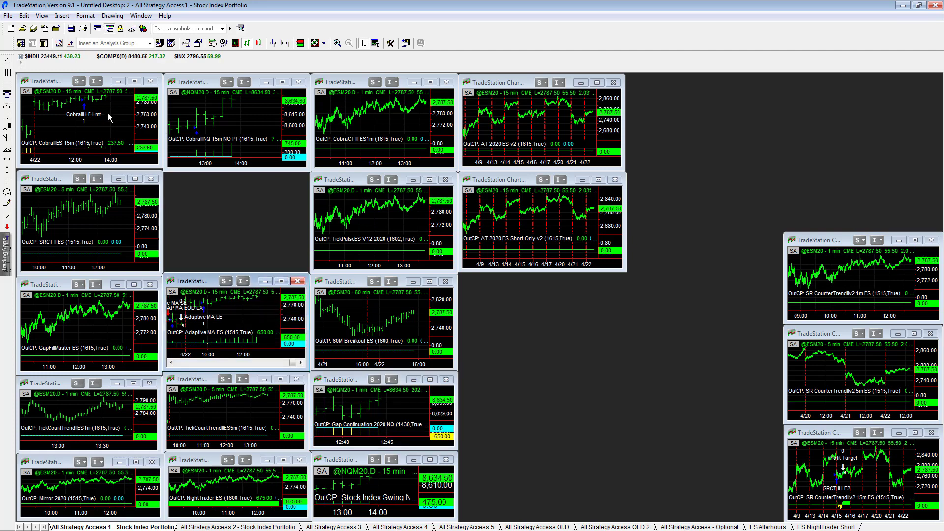
left_click(88, 116)
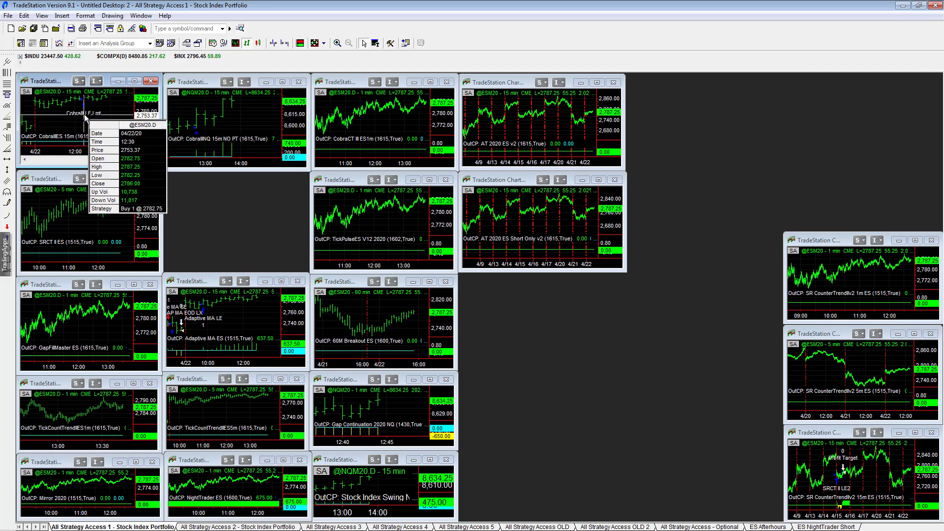
left_click(269, 118)
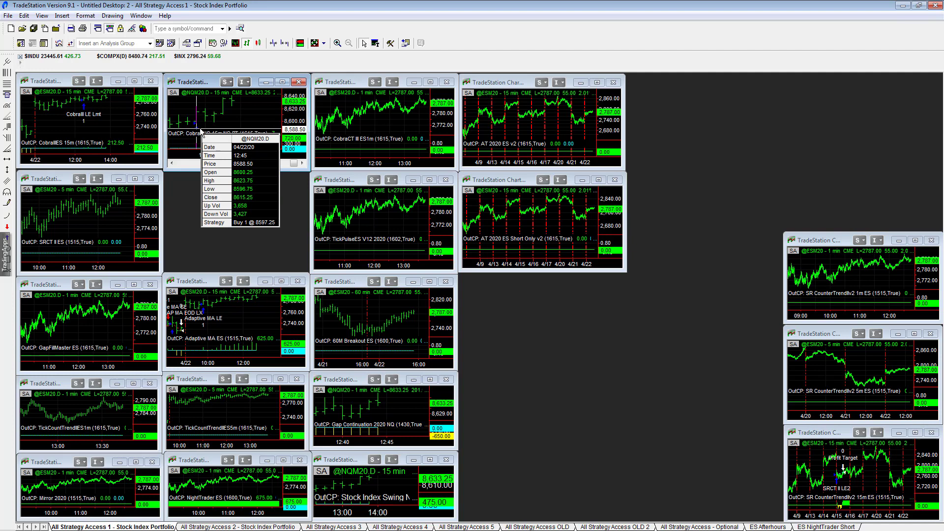
double_click(198, 82)
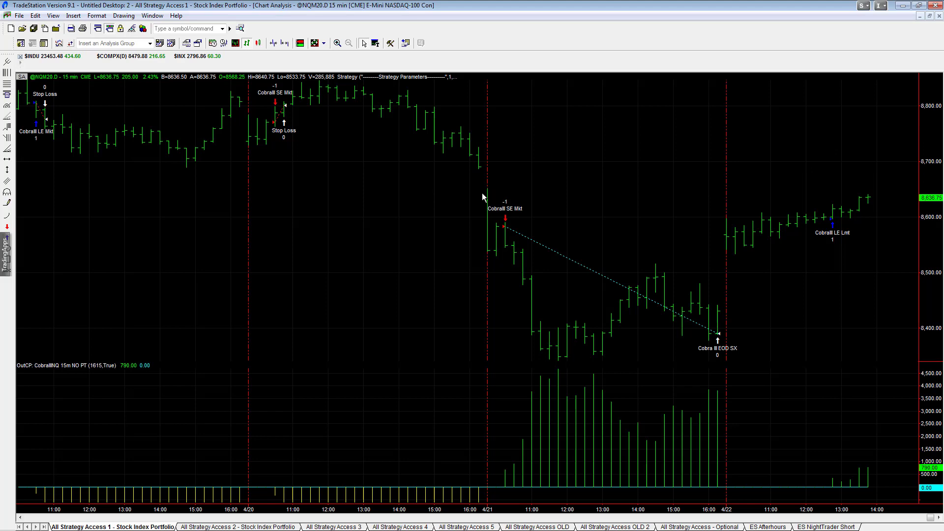
double_click(512, 189)
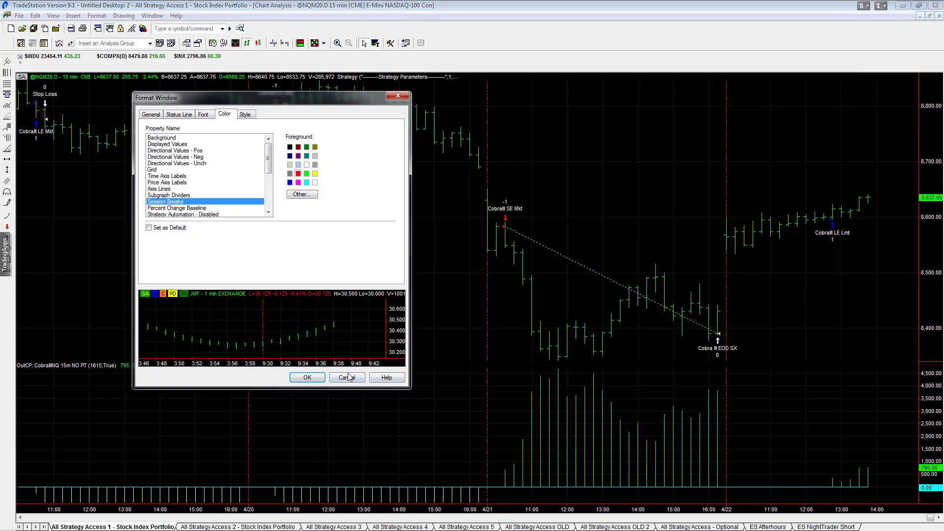
key("Escape")
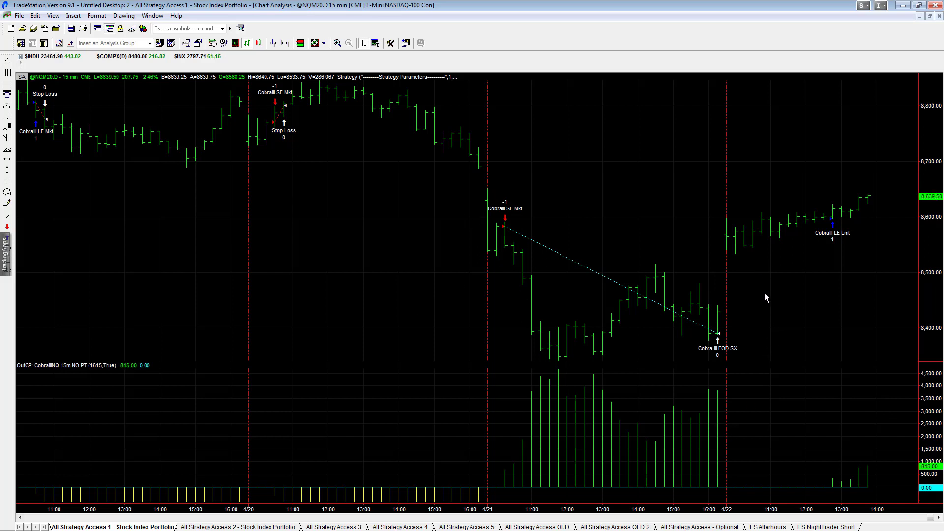
left_click_drag(728, 288, 875, 196)
left_click(929, 16)
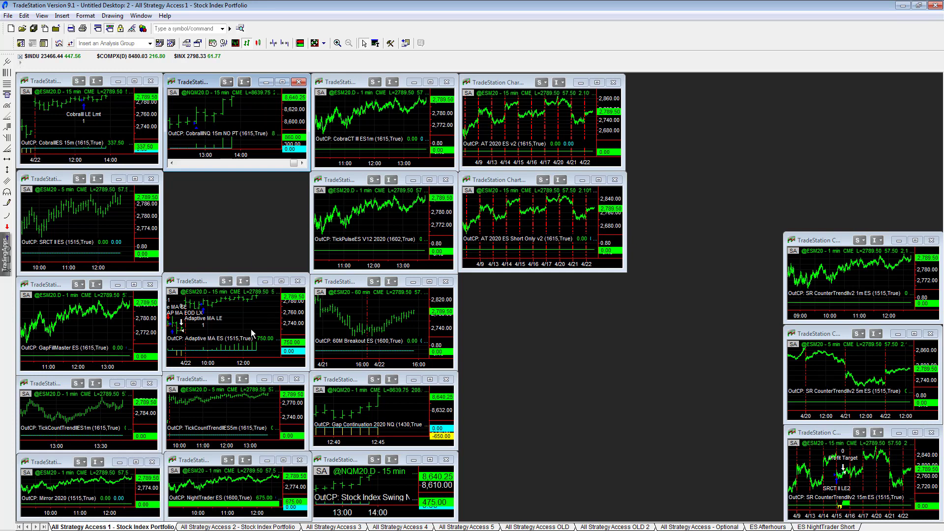
Maximize the Adaptive MA ES and NightTrader ES charts in turn, restoring each to the grid
left_click(200, 282)
double_click(200, 283)
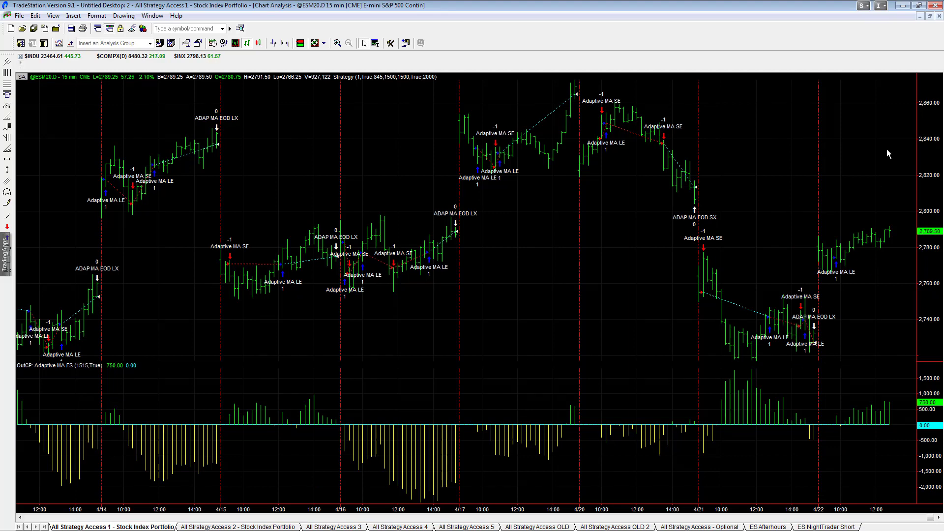
left_click(929, 16)
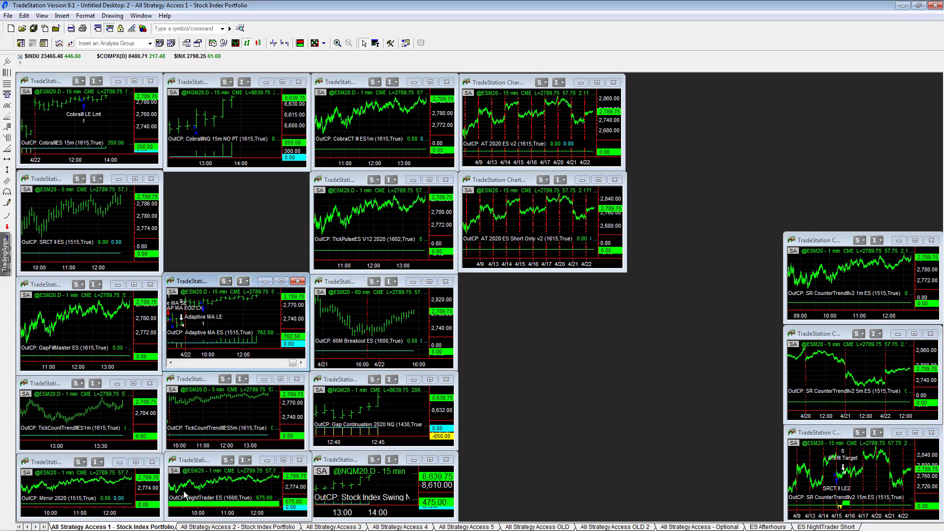
double_click(199, 464)
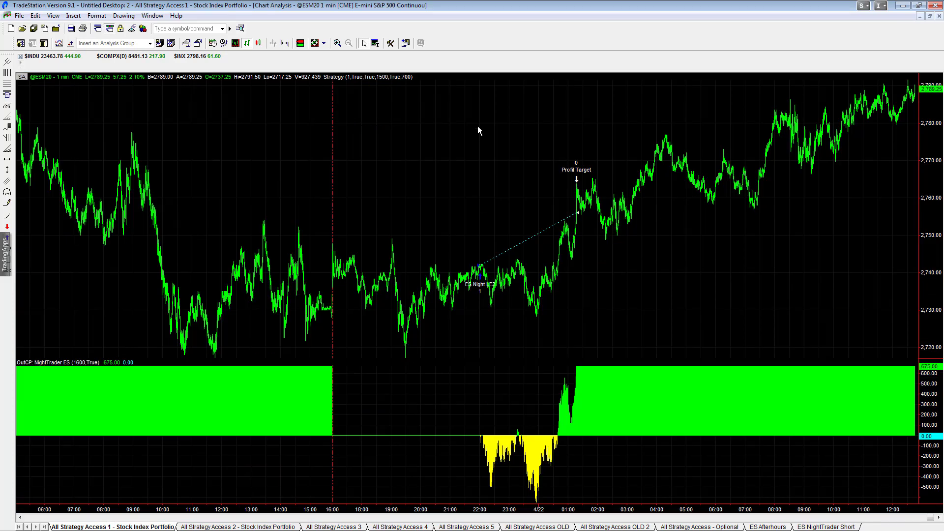
left_click(479, 185)
left_click(929, 16)
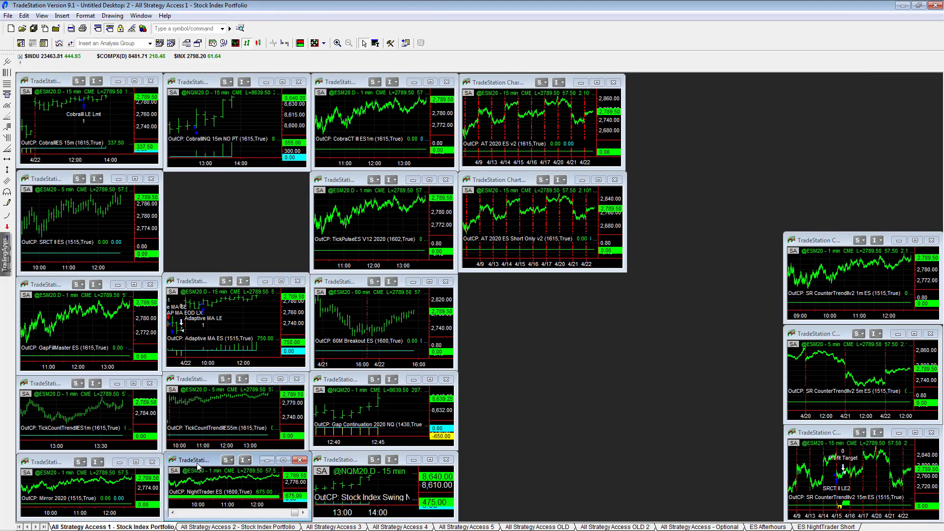
Maximize Gap Continuation NQ 1-min, compress bars five times to reveal earlier trades, then restore it
left_click(345, 380)
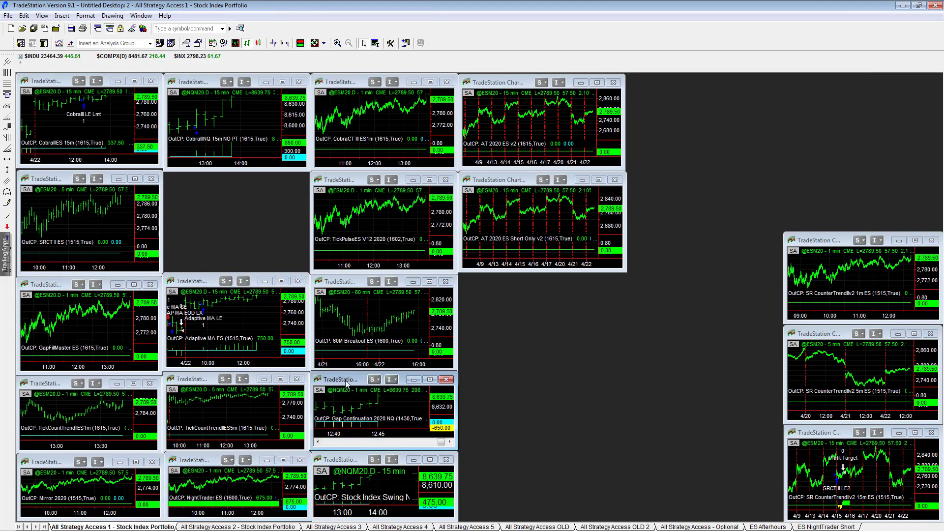
double_click(345, 379)
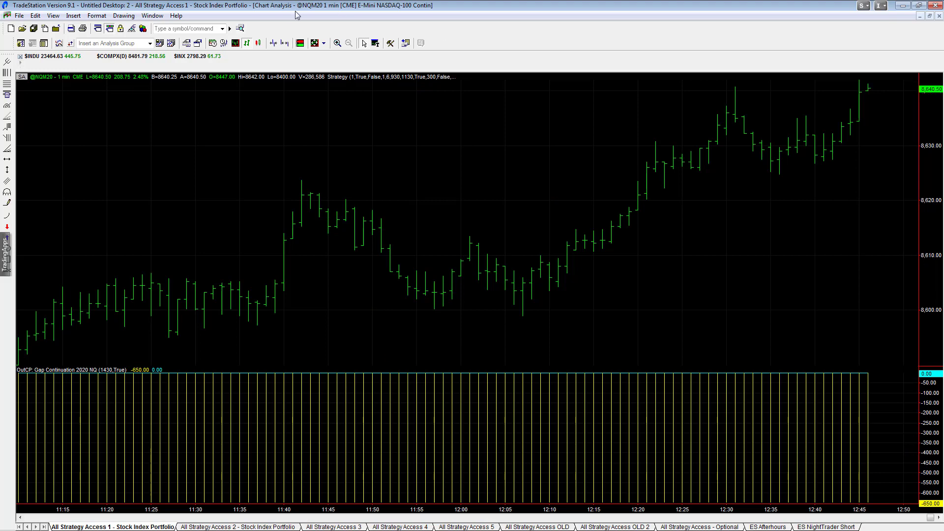
left_click(274, 43)
left_click(274, 44)
left_click(274, 44)
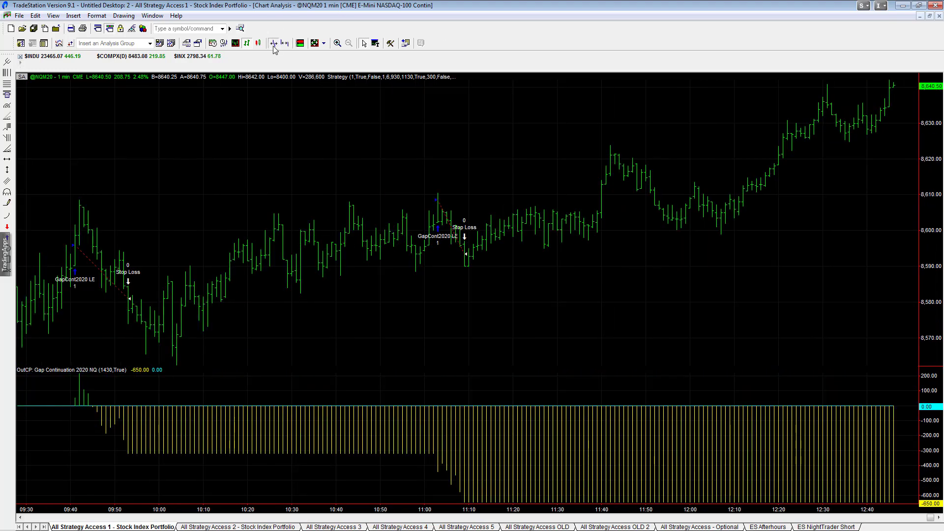
left_click(273, 44)
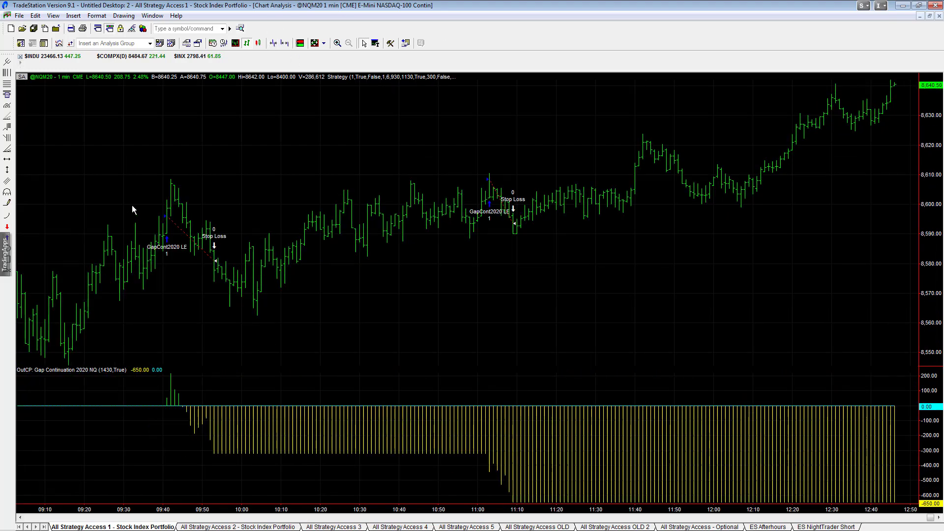
left_click(274, 43)
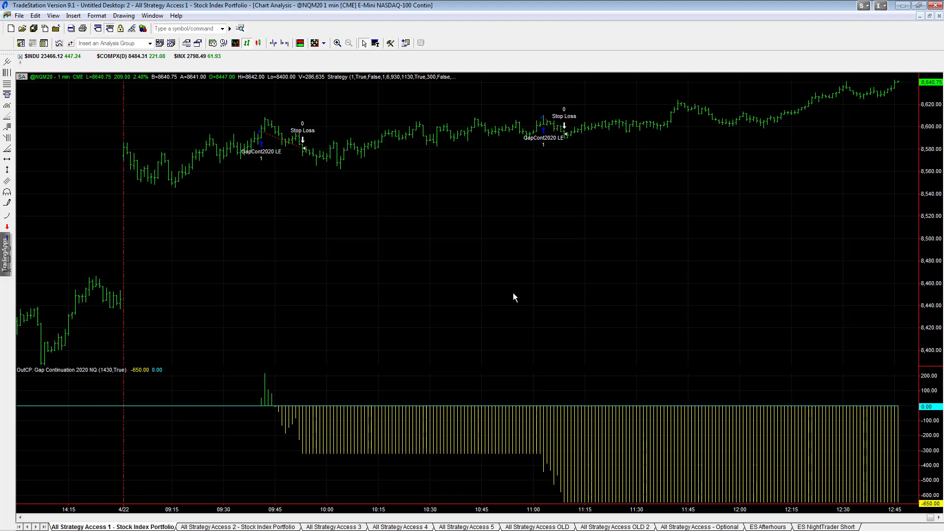
left_click(929, 16)
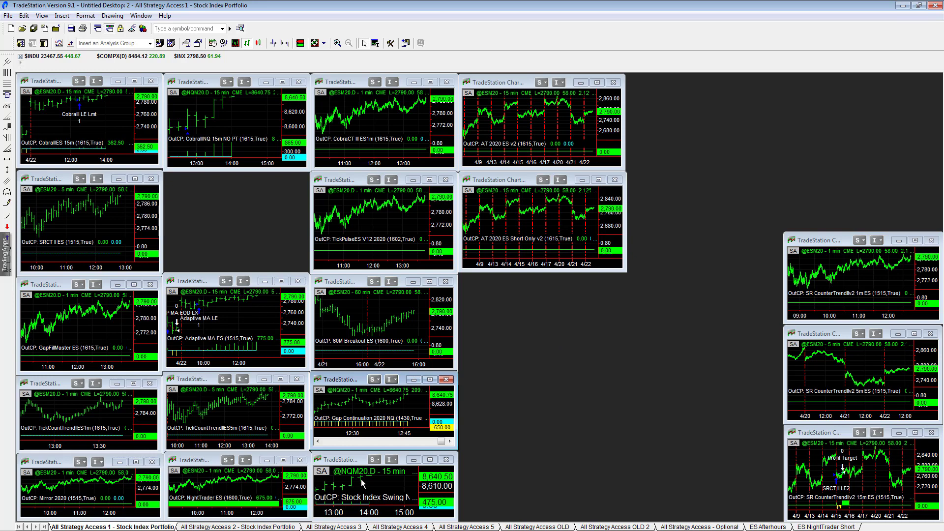
Maximize the Stock Index Swing NQ chart, then restore it to the tiled grid
left_click(387, 483)
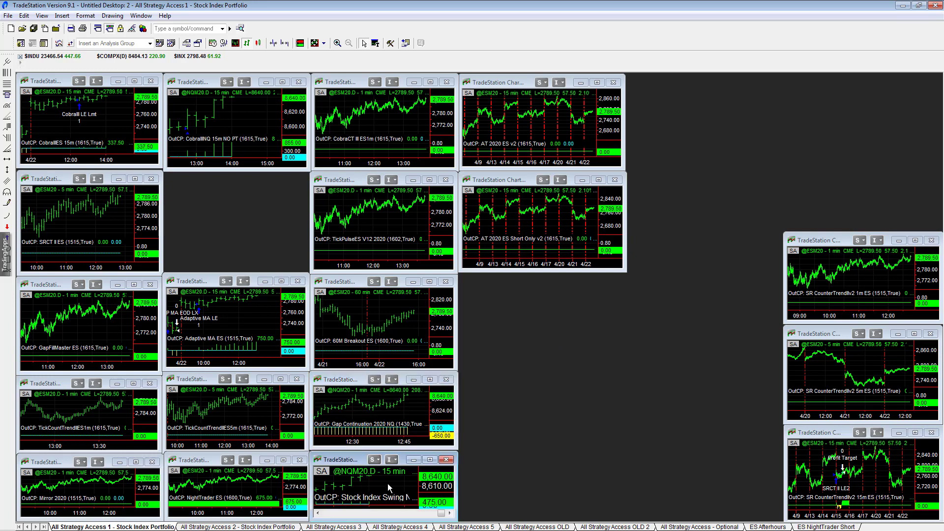
double_click(341, 460)
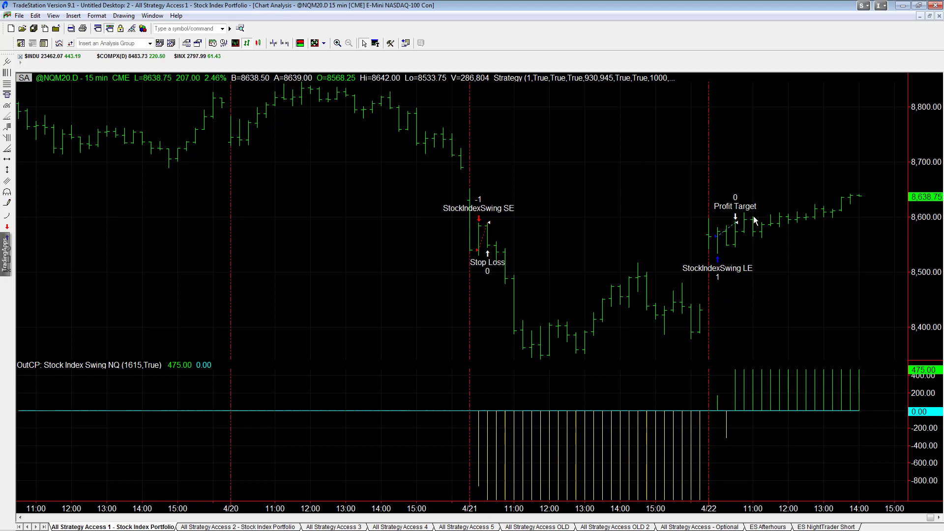
left_click(930, 17)
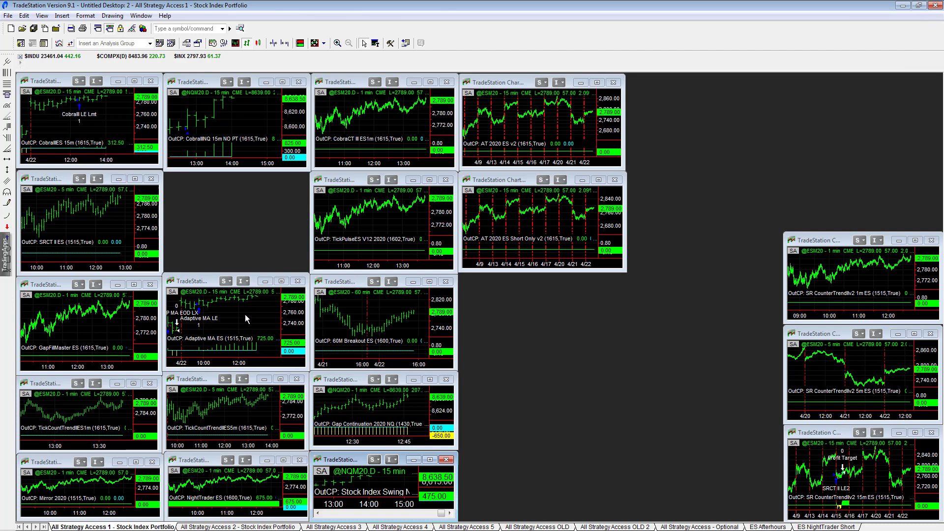
Cycle focus through the CobraII ES, NightTrader ES, Stock Index Swing NQ and Gap Continuation NQ charts
left_click(245, 314)
key("ctrl+Tab")
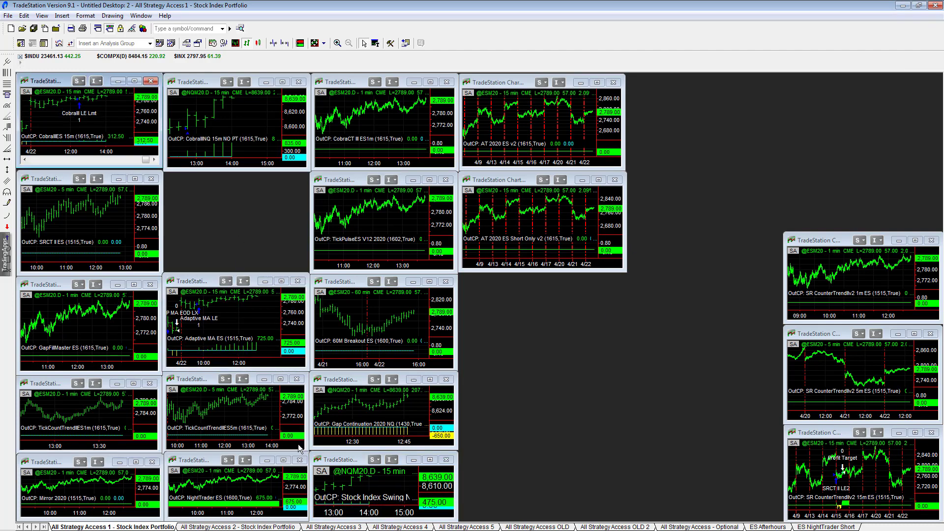
left_click(249, 490)
left_click(361, 493)
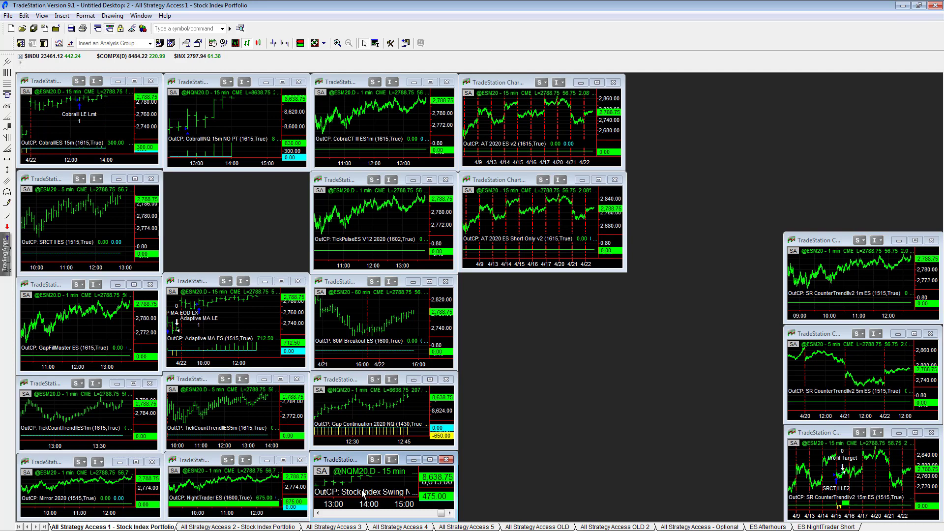
left_click(406, 414)
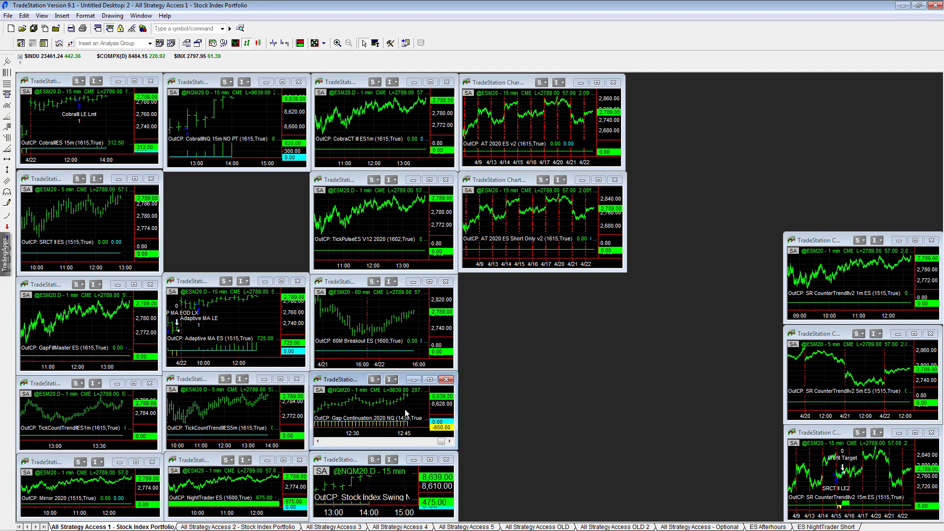
On All Strategy Access 2, maximize the TICK Pullback ES chart, read its bars, then restore it
left_click(238, 526)
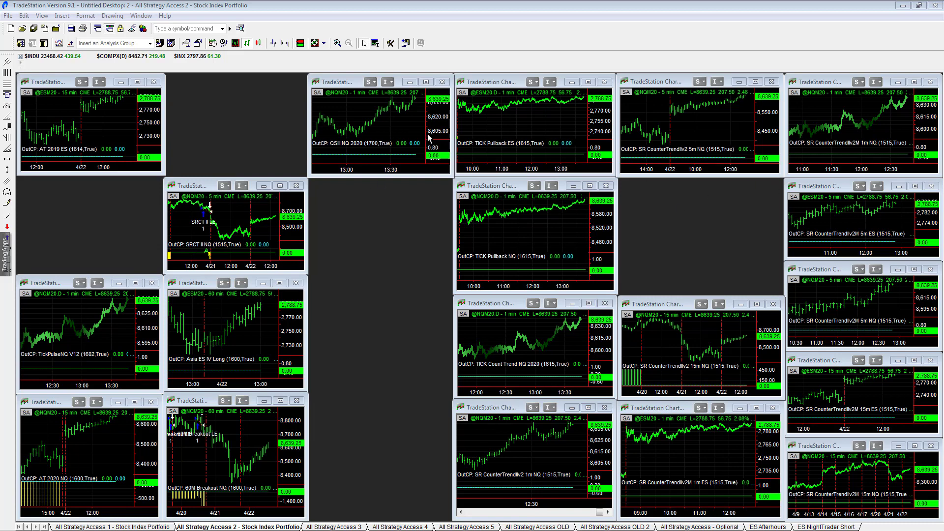
double_click(488, 82)
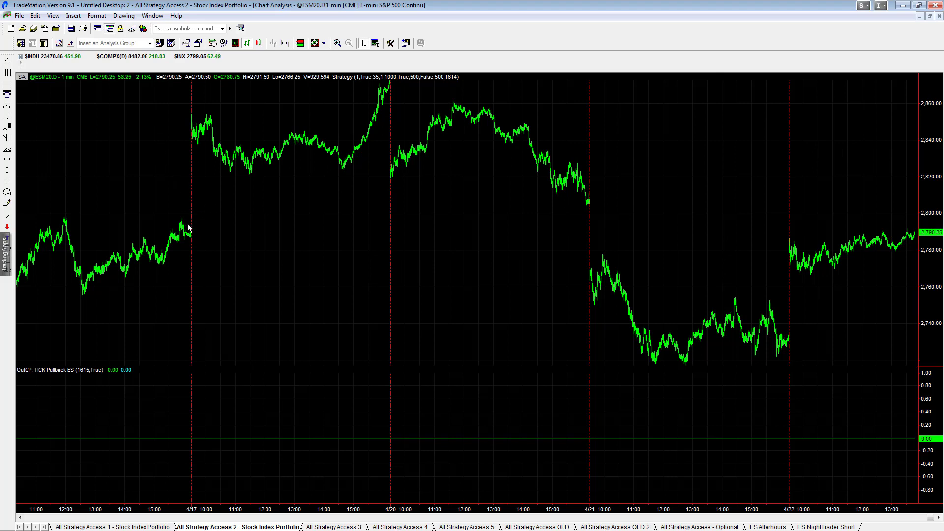
left_click(194, 202)
left_click(930, 16)
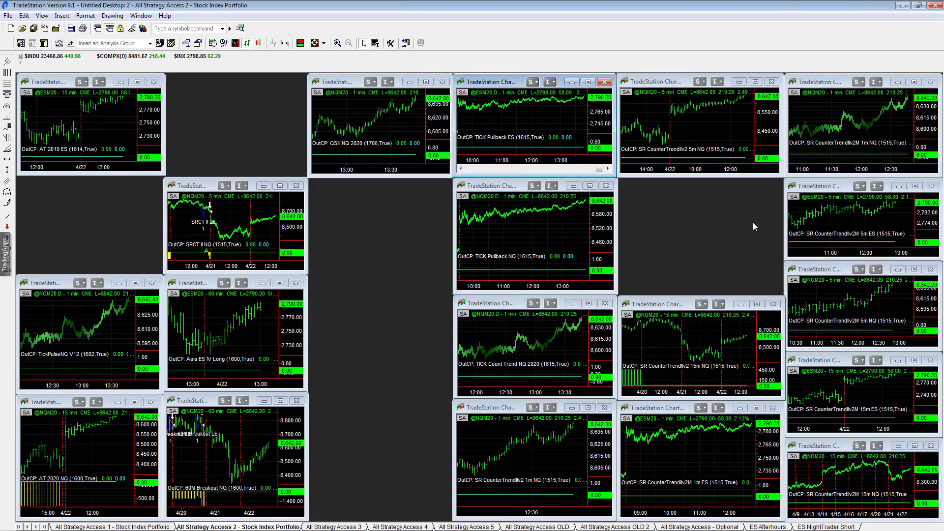
Open All Strategy Access 3 and focus the Euro, gold, crude oil and SK20 charts
left_click(334, 526)
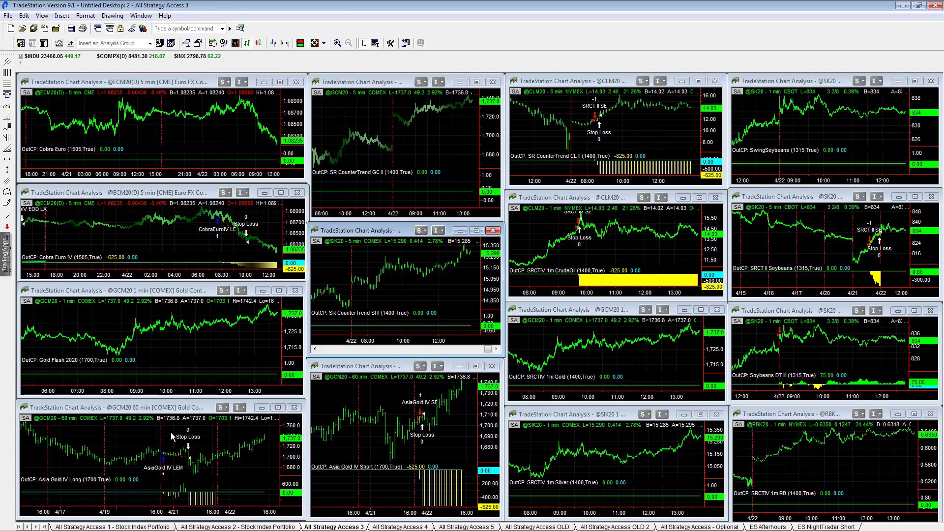
left_click(165, 233)
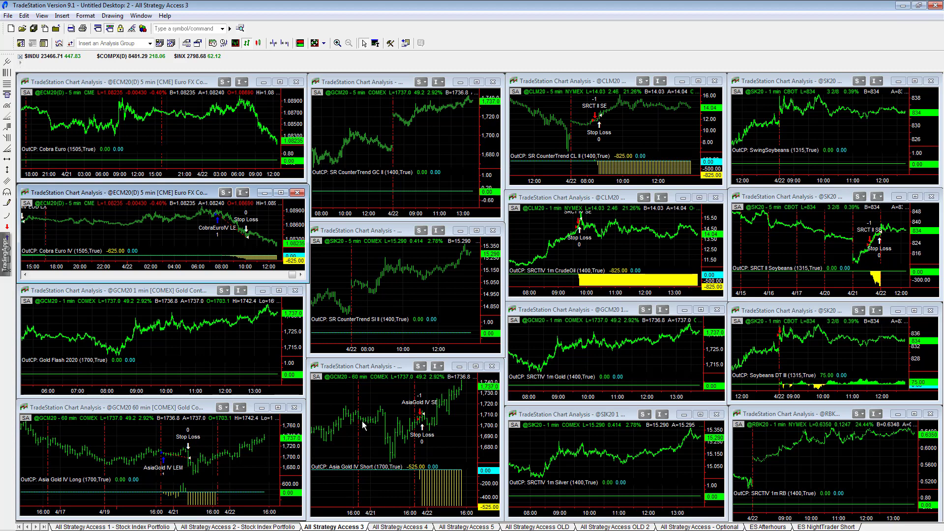
left_click(458, 426)
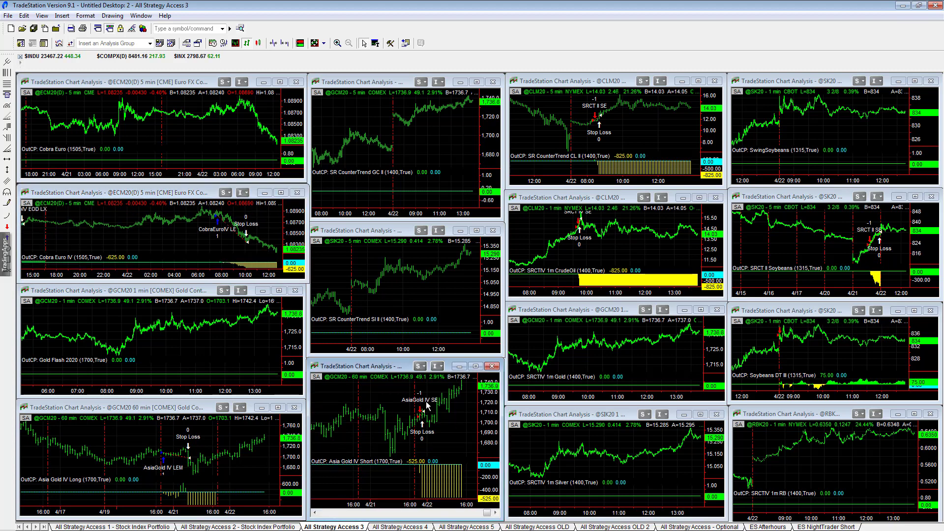
left_click(610, 121)
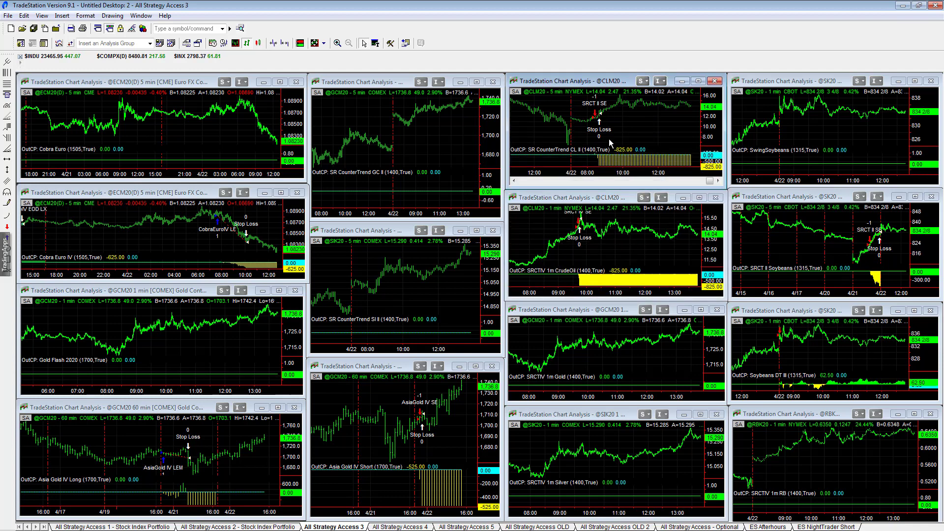
left_click(628, 263)
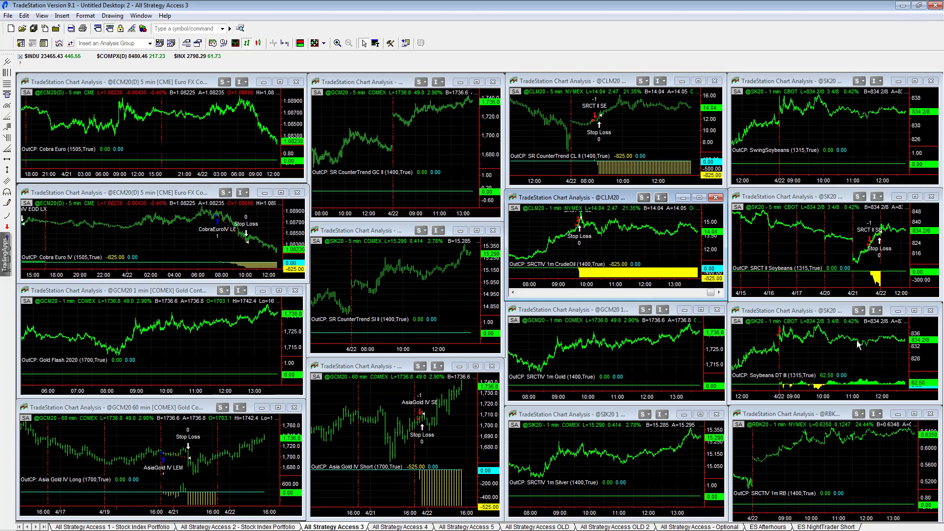
left_click(816, 359)
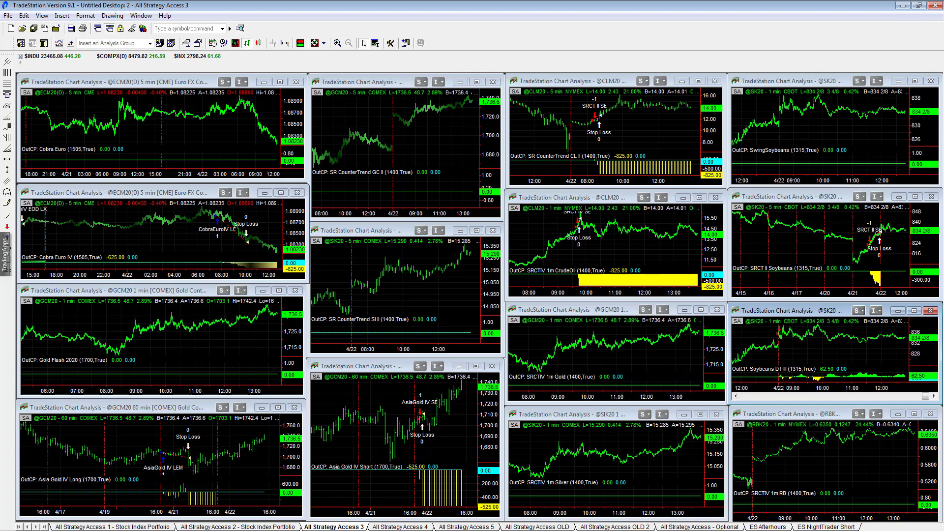
On All Strategy Access 4, maximize and restore the CL 5 min chart, then focus Cobra Gold
left_click(400, 527)
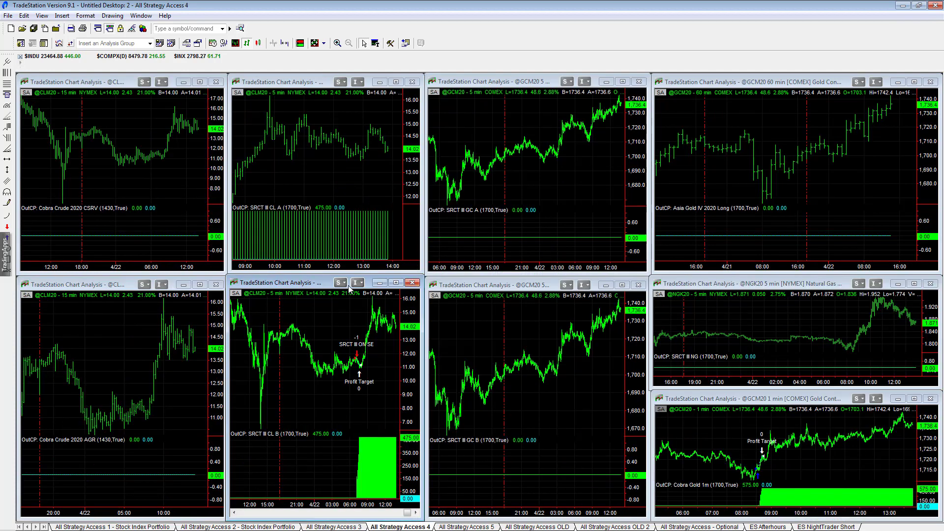
left_click(316, 173)
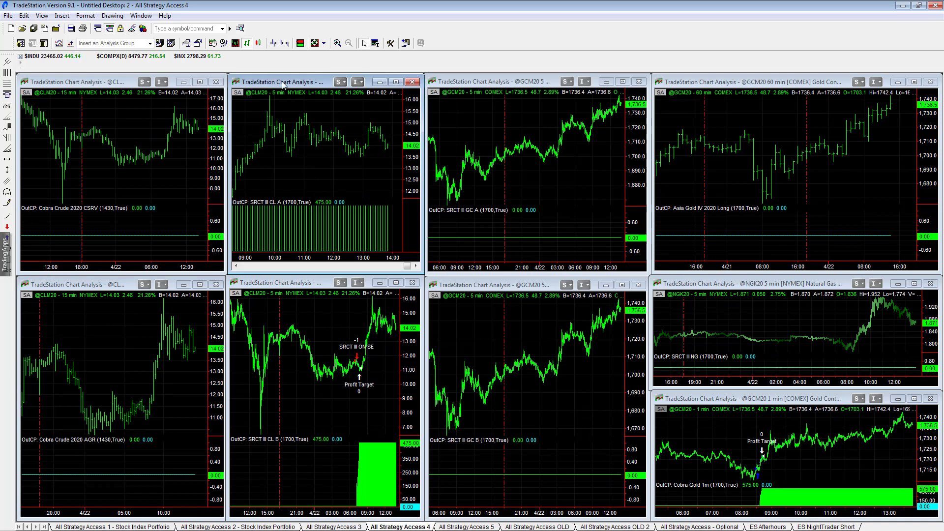
double_click(283, 84)
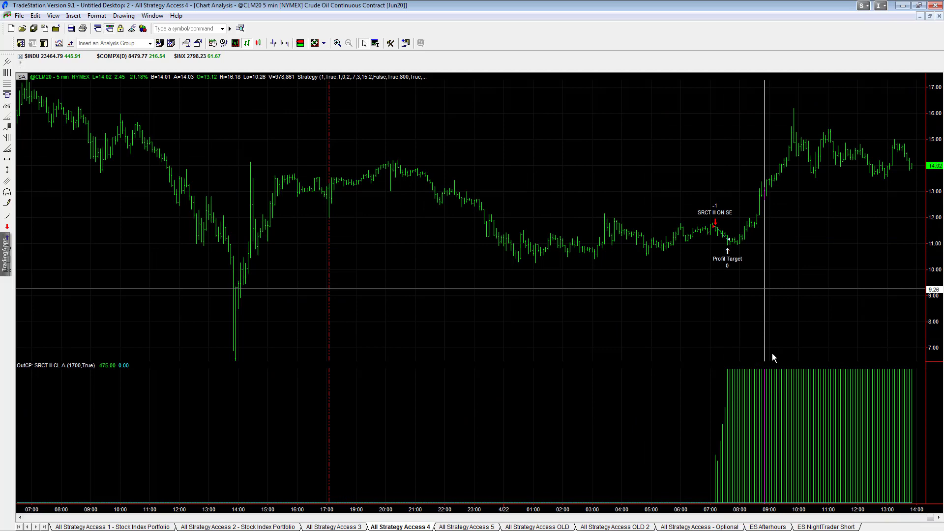
left_click(930, 16)
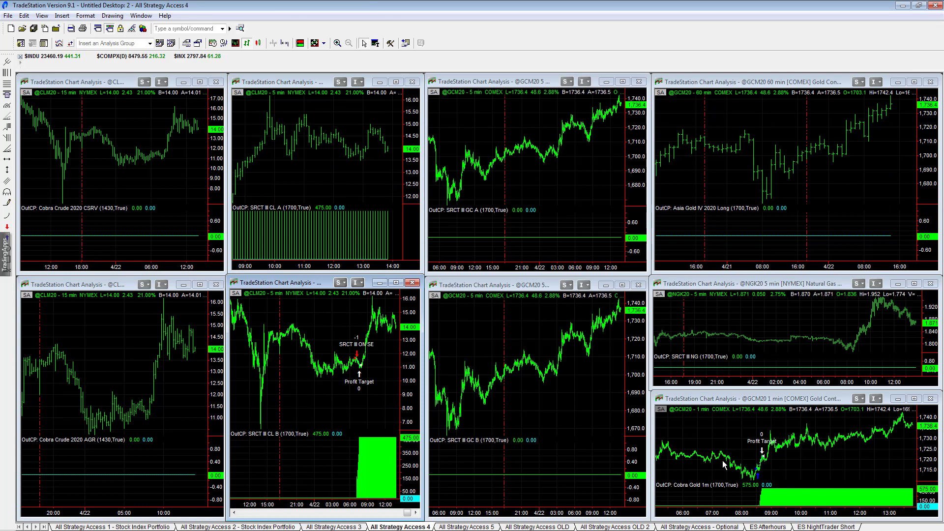
left_click(812, 473)
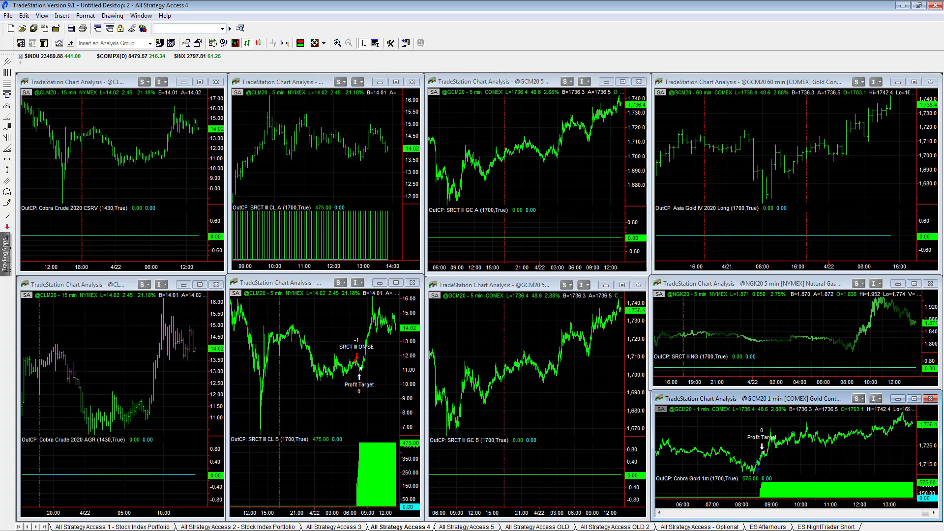
Review the crude oil charts on All Strategy Access 5, then switch to the Excel workbook
left_click(466, 526)
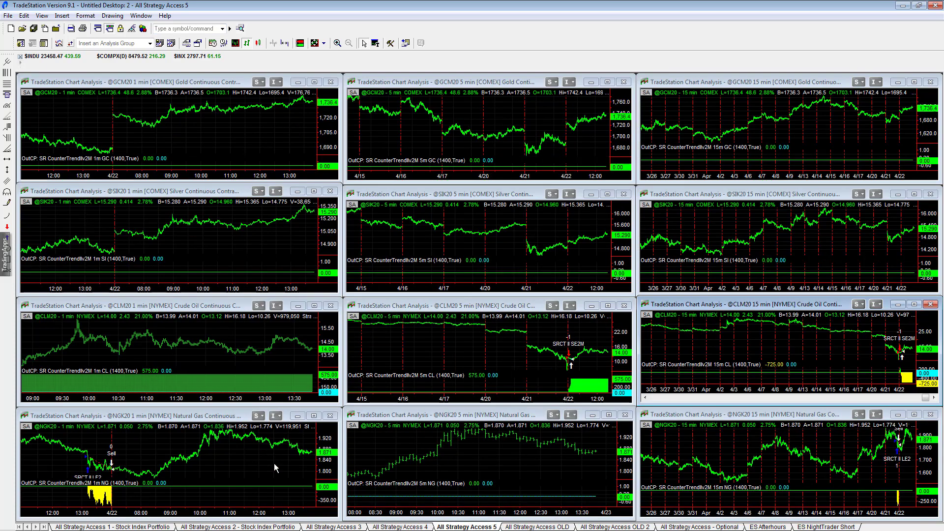
left_click(194, 329)
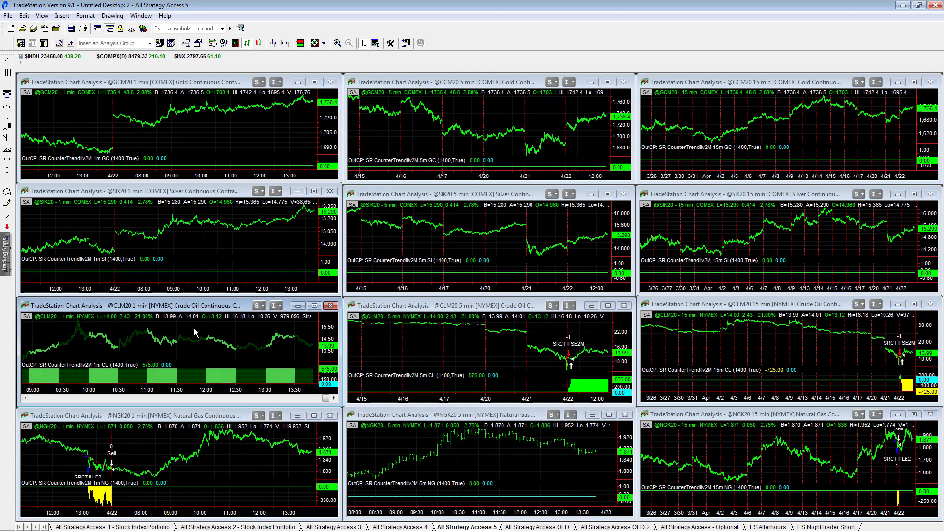
left_click(502, 357)
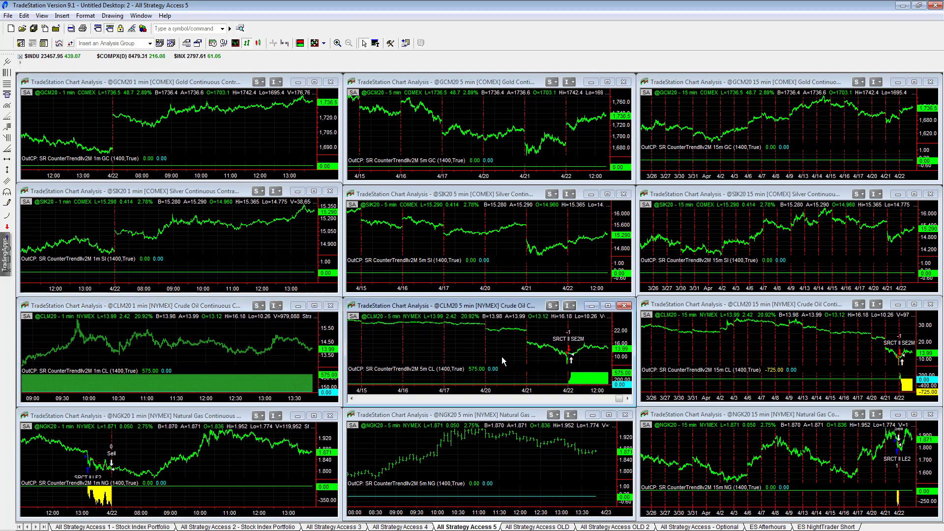
left_click(792, 347)
left_click(334, 362)
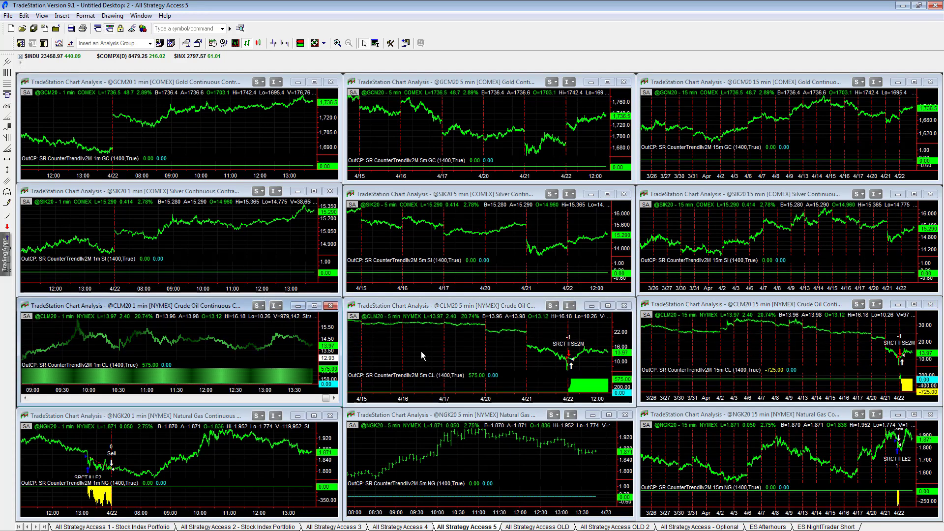
left_click(476, 358)
left_click(830, 358)
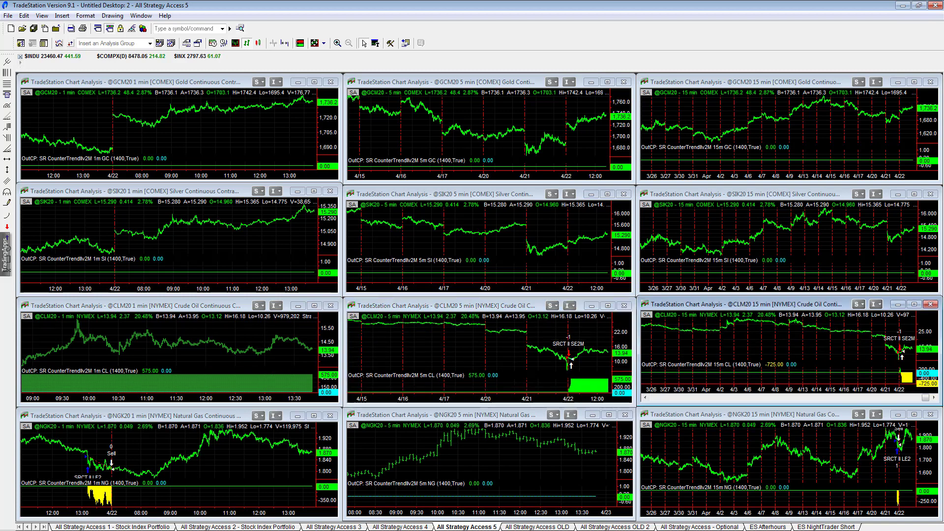
key("alt+Tab")
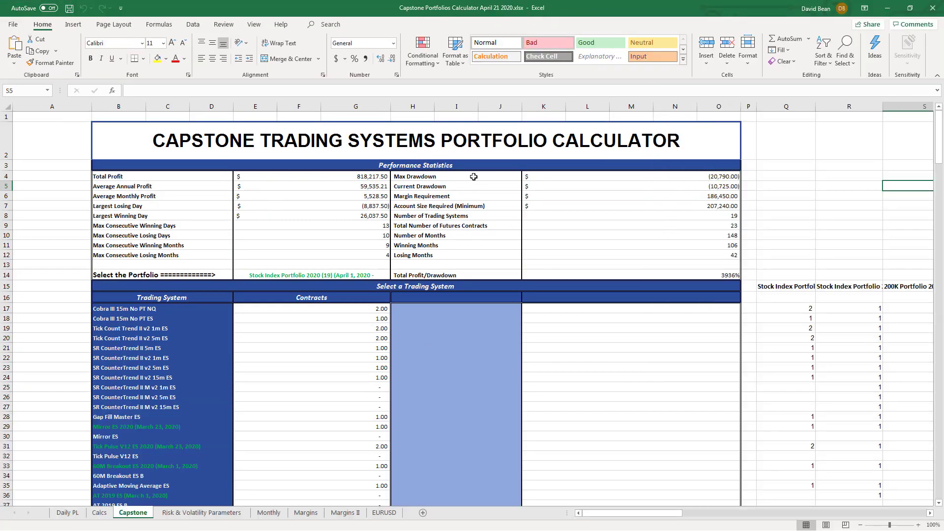
Inspect the E14 portfolio choice and the Current Drawdown, Max Drawdown and total contracts formulas
left_click(337, 273)
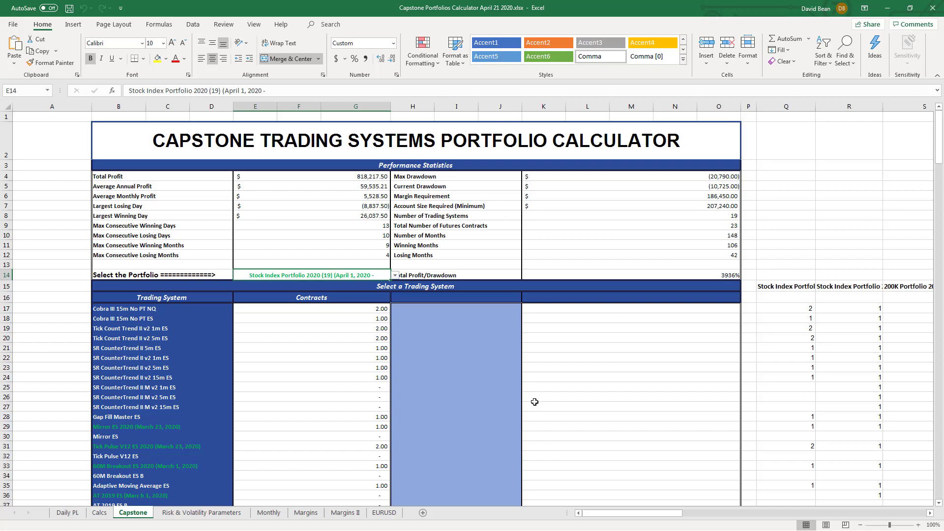
left_click(775, 208)
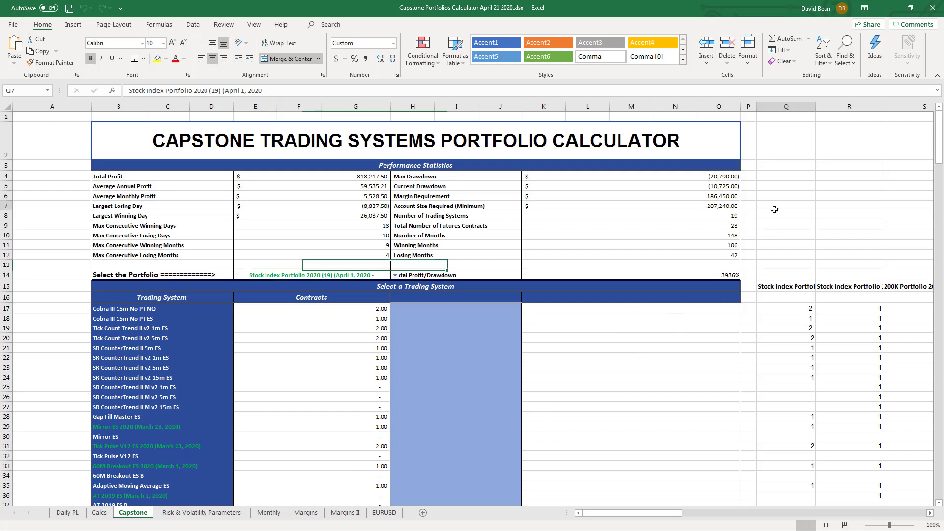
left_click(292, 276)
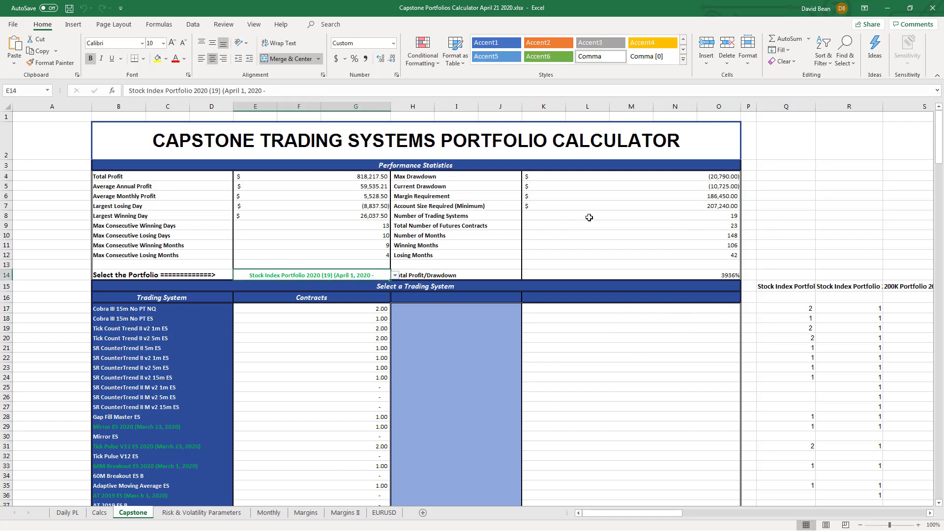
left_click(698, 190)
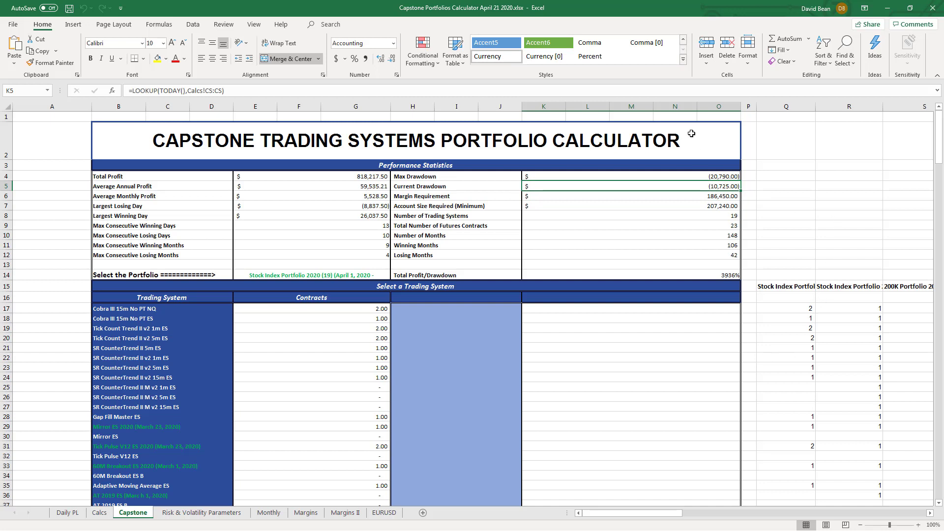
left_click(543, 176)
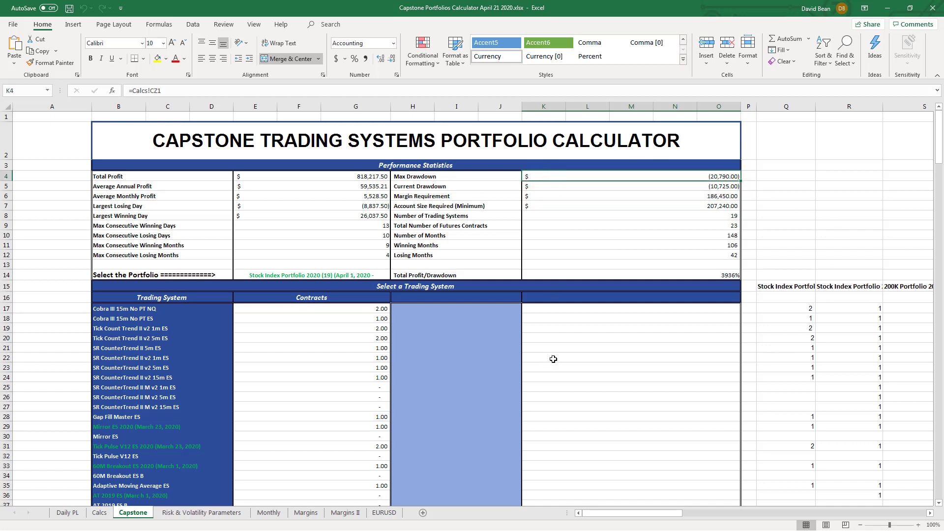
left_click(691, 214)
left_click(693, 226)
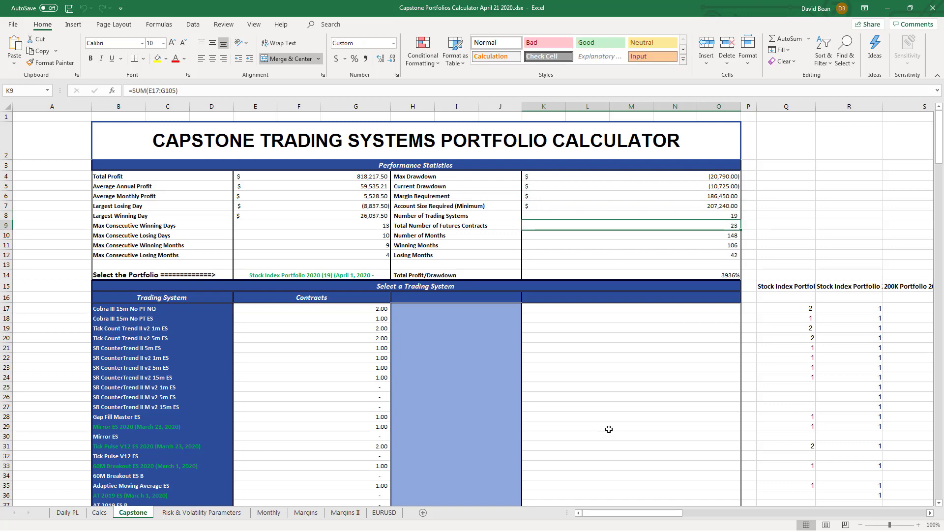
Check the first system's contracts and April 2020 result formulas, then scroll down to the Drawdown Curve
scroll(584, 436, "down", 3)
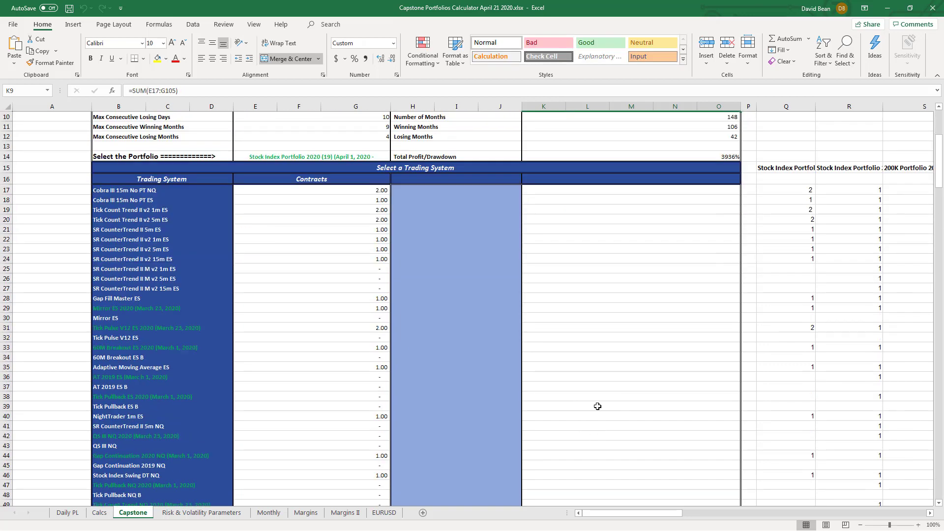
left_click(321, 189)
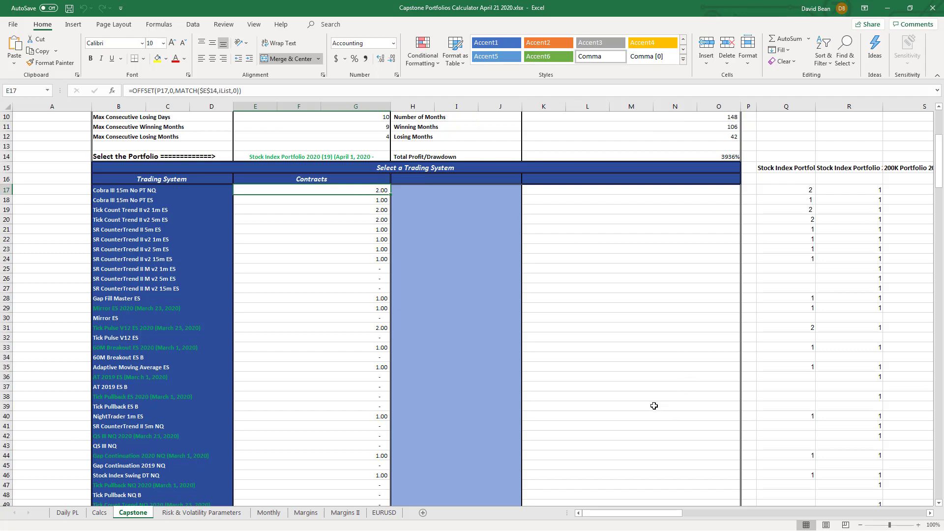
scroll(654, 405, "down", 20)
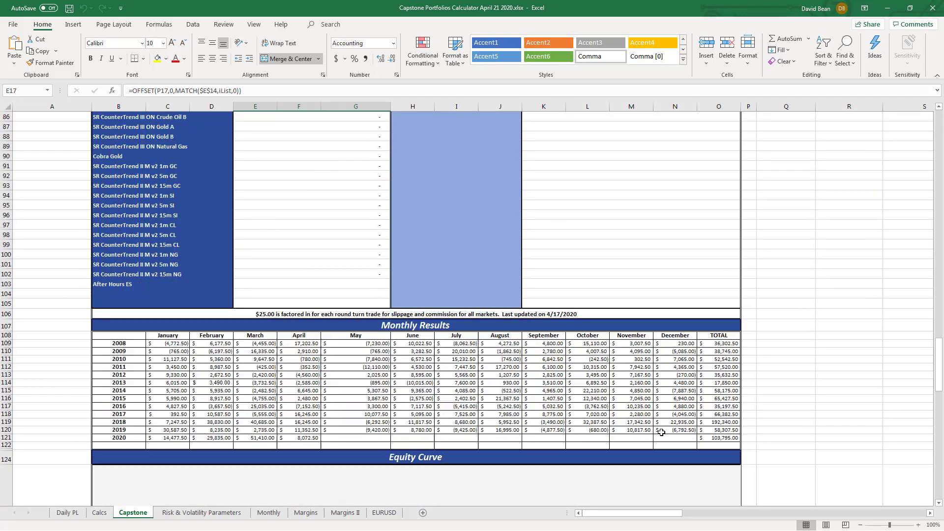
scroll(661, 432, "down", 10)
scroll(524, 266, "up", 4)
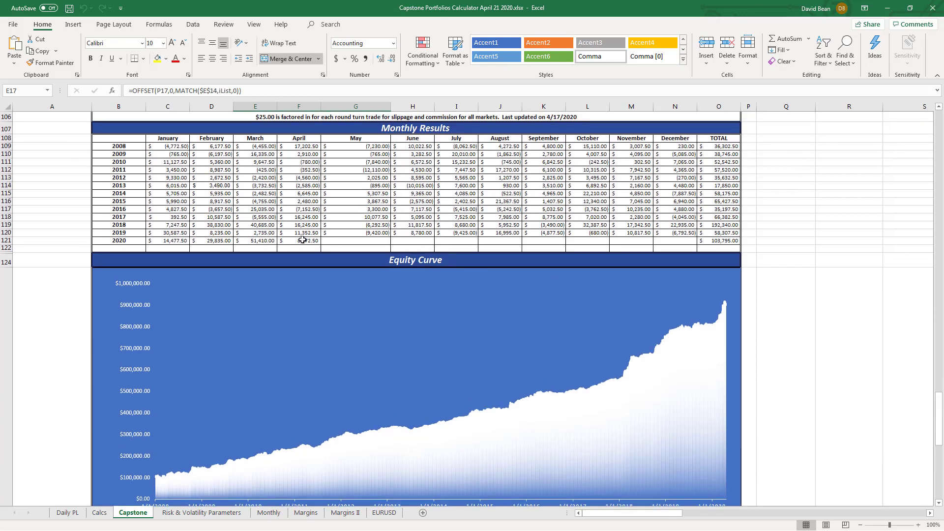
left_click(302, 240)
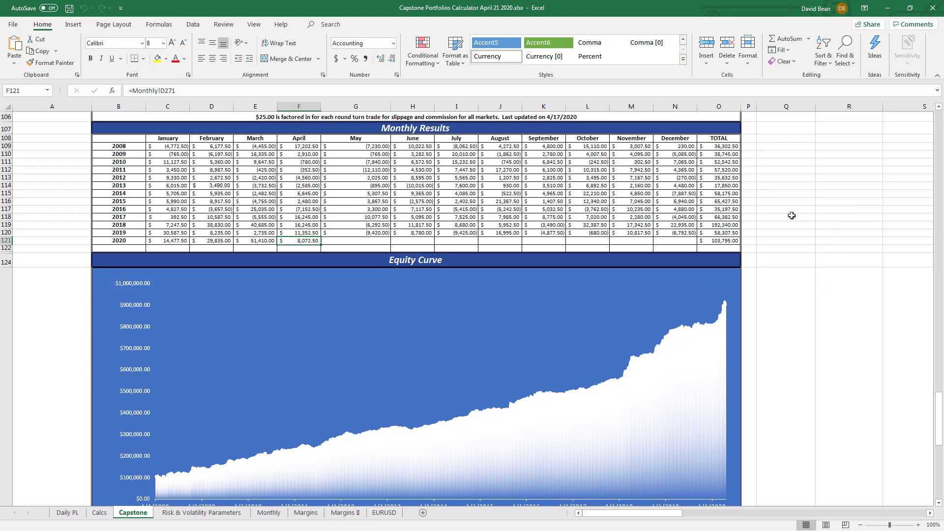
scroll(777, 204, "down", 4)
scroll(777, 204, "down", 2)
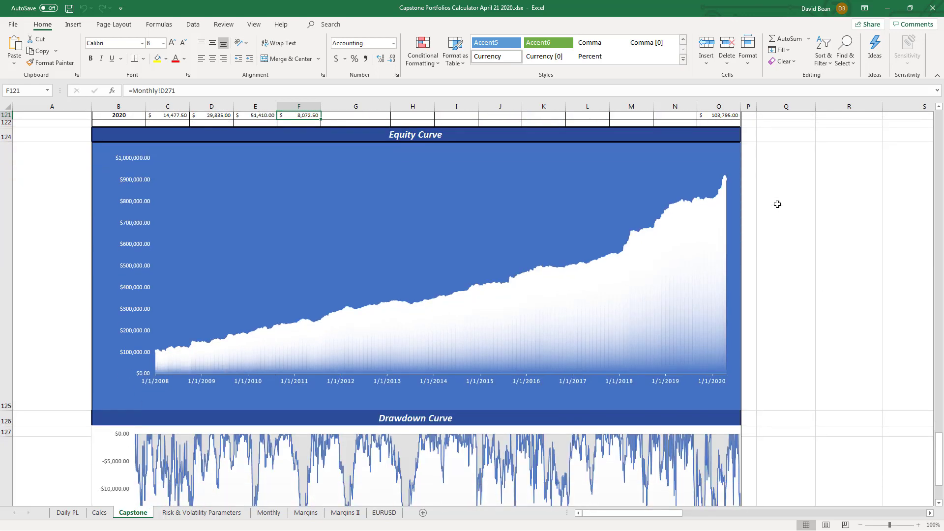
scroll(777, 204, "up", 2)
scroll(778, 203, "down", 2)
scroll(779, 203, "down", 1)
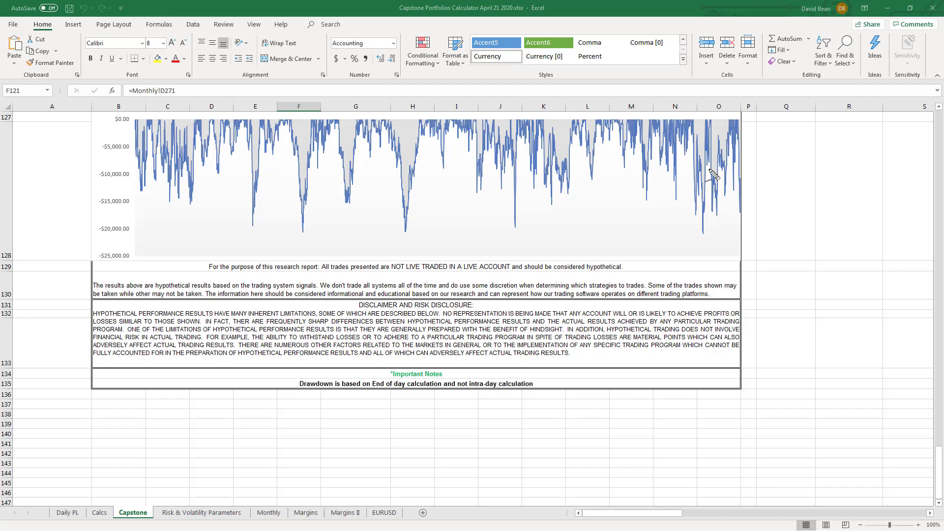
left_click_drag(783, 225, 742, 216)
left_click_drag(127, 174, 746, 175)
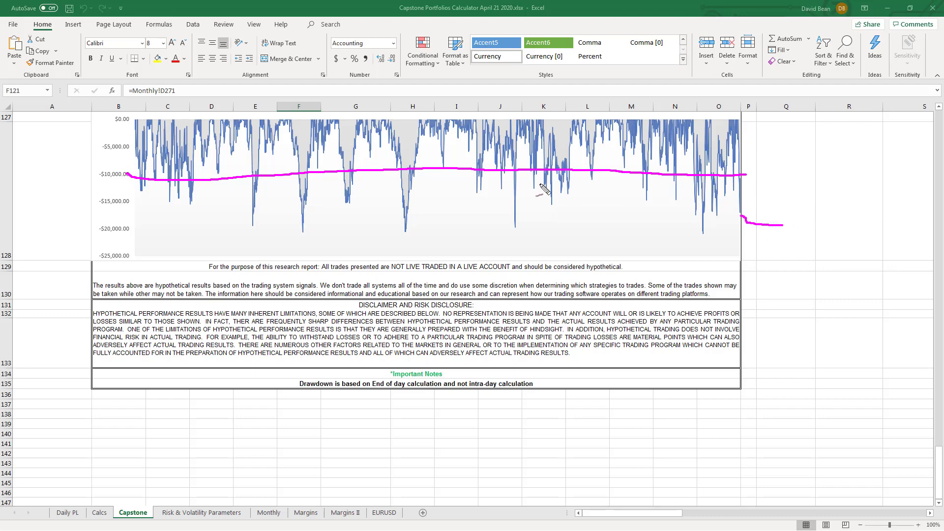
mouse_move(123, 174)
left_mouse_down()
mouse_move(189, 182)
mouse_move(471, 168)
left_mouse_up()
left_click_drag(253, 182, 254, 115)
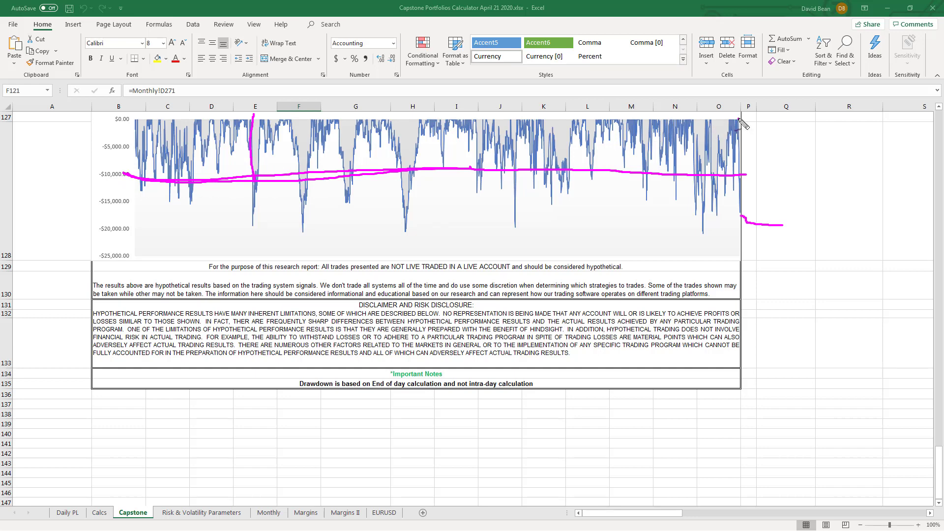
left_click_drag(740, 121, 727, 129)
left_click_drag(732, 187, 734, 188)
left_click_drag(734, 196, 745, 198)
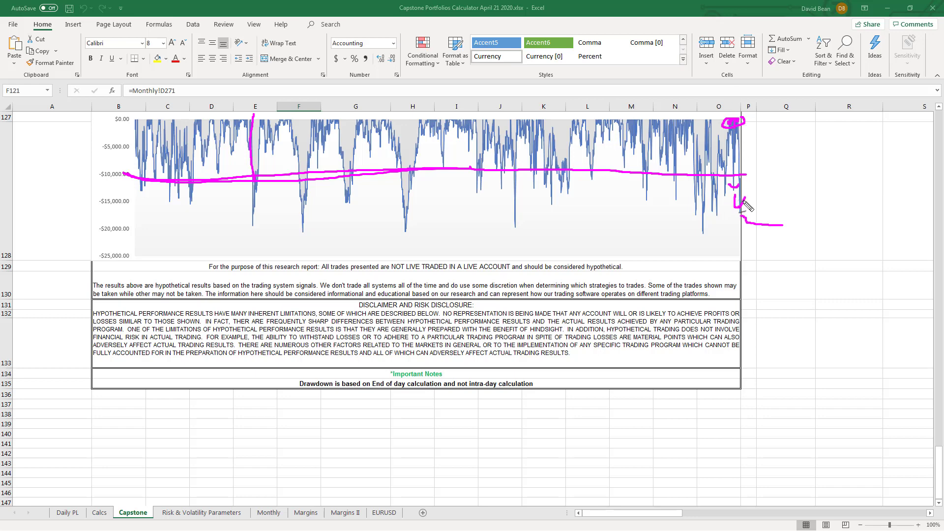
left_click_drag(743, 203, 745, 126)
left_click_drag(778, 158, 784, 156)
mouse_move(134, 246)
left_mouse_down()
mouse_move(746, 218)
mouse_move(770, 222)
mouse_move(744, 240)
mouse_move(759, 254)
left_mouse_up()
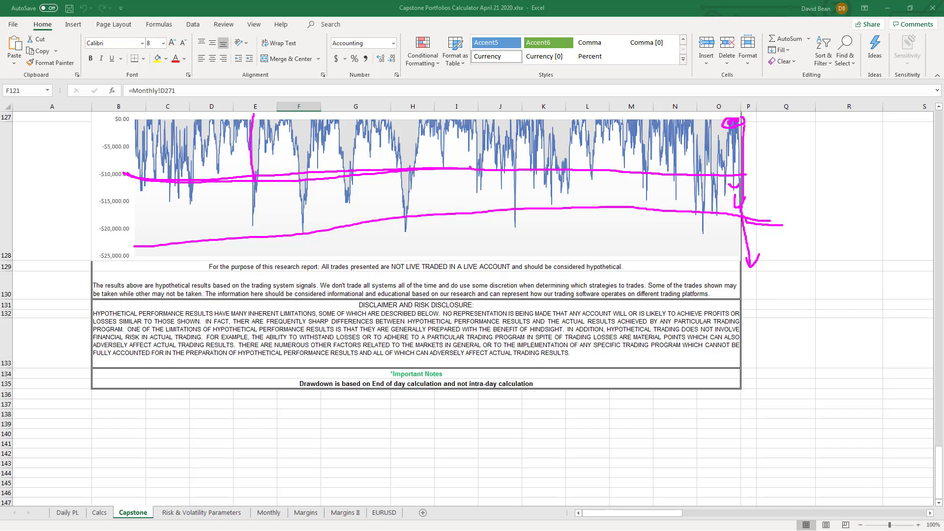
key("Escape")
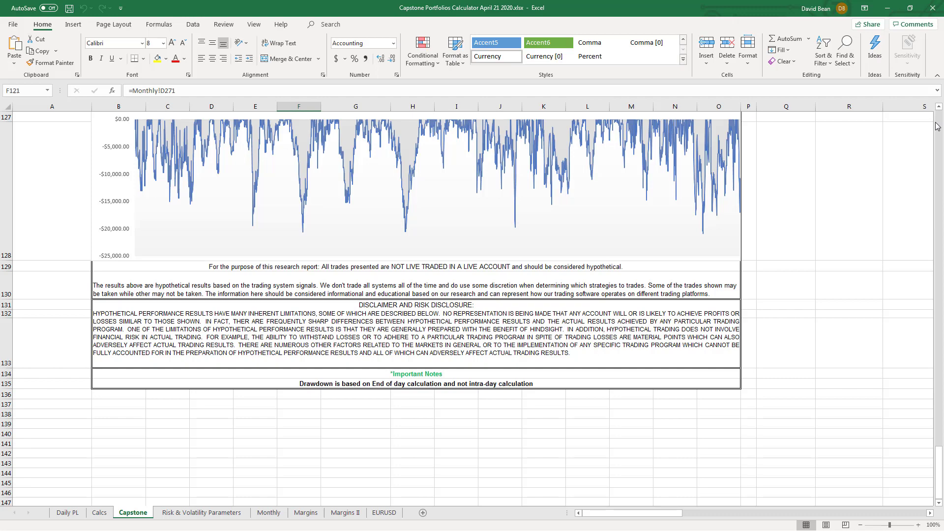
Pick Stock Index Portfolio 2020 (36) from the E14 dropdown and check the Max Drawdown formula
scroll(936, 126, "up", 20)
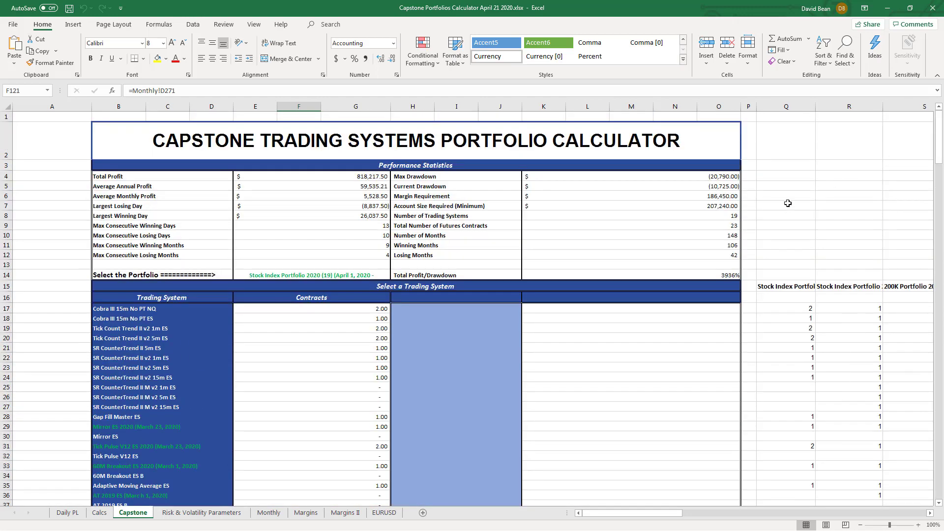
left_click(788, 204)
left_click(312, 277)
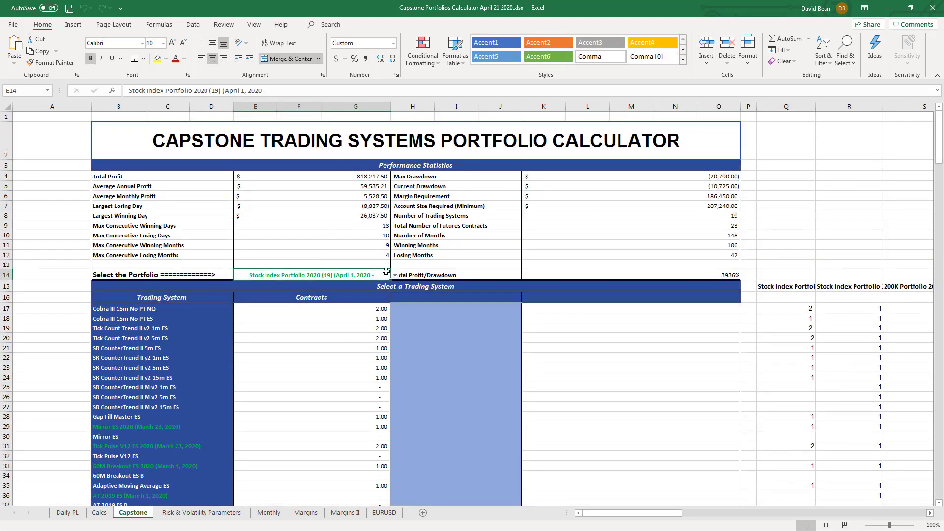
left_click(395, 276)
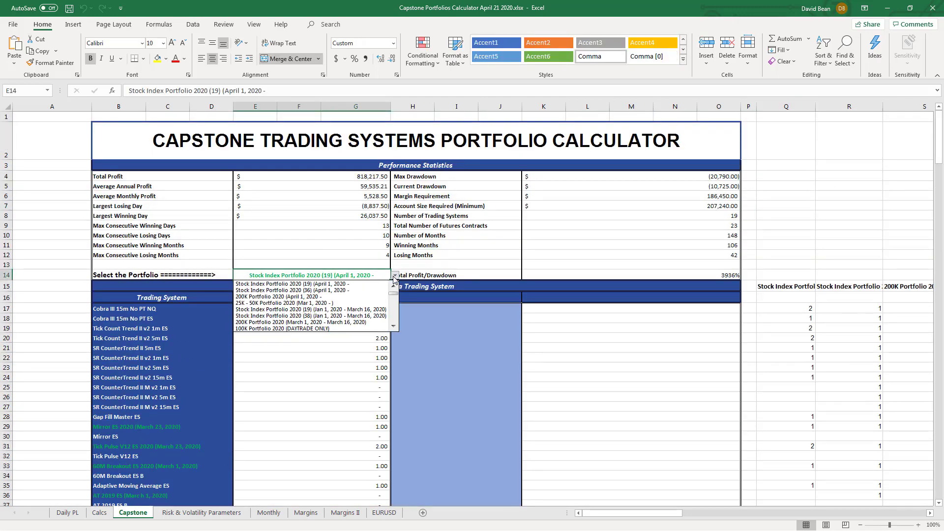
left_click(361, 290)
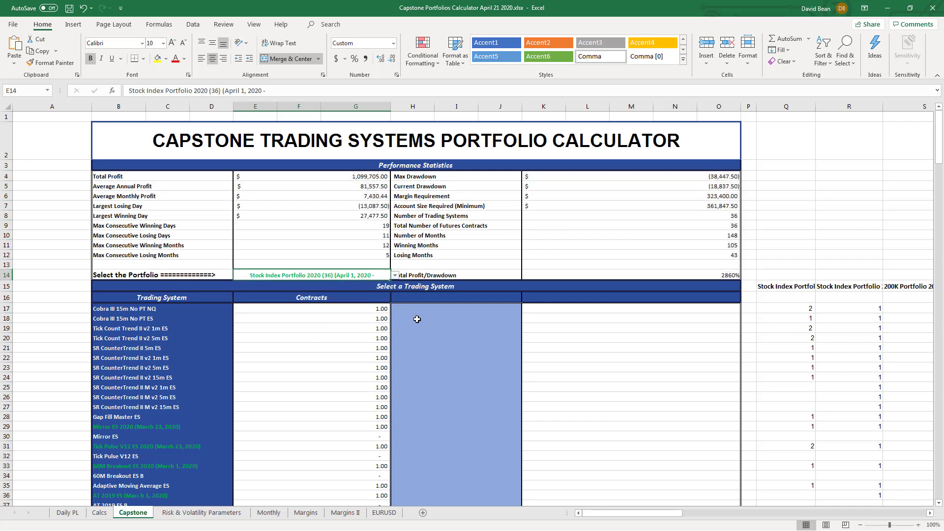
left_click(721, 178)
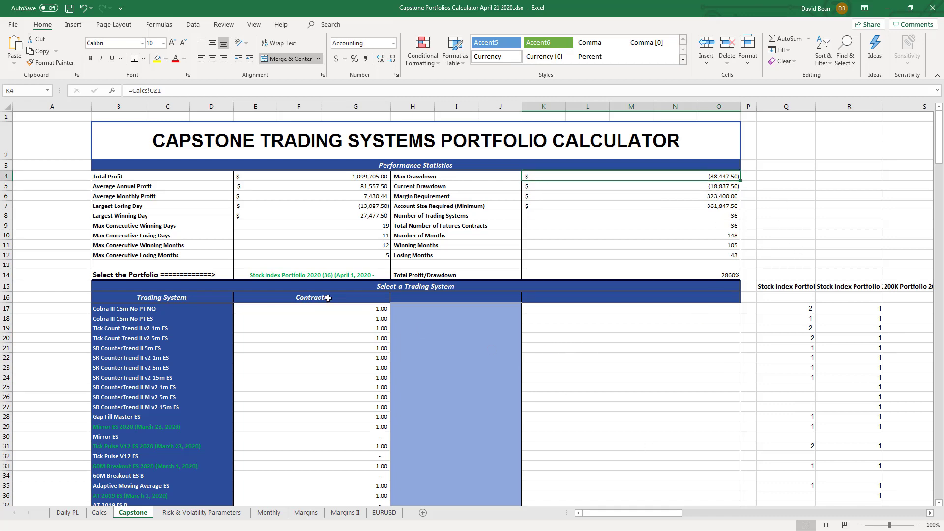
scroll(636, 395, "down", 20)
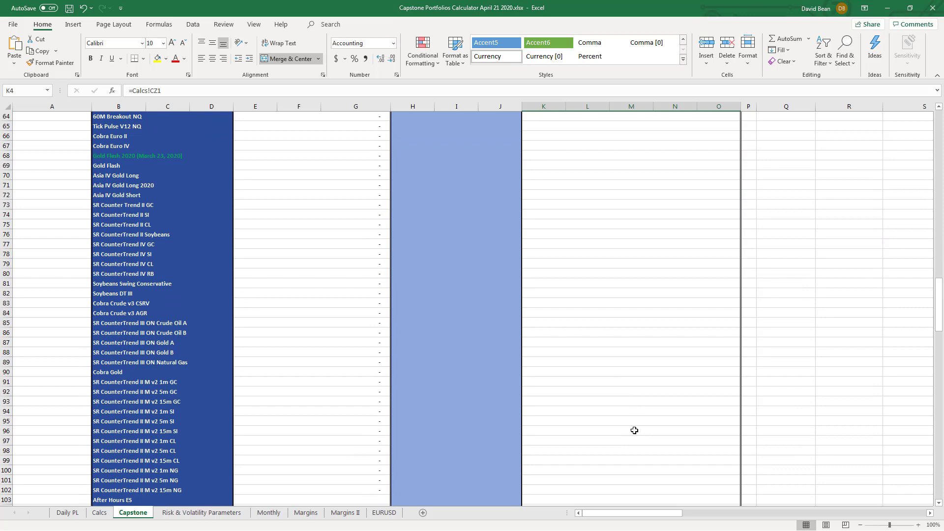
scroll(634, 430, "down", 5)
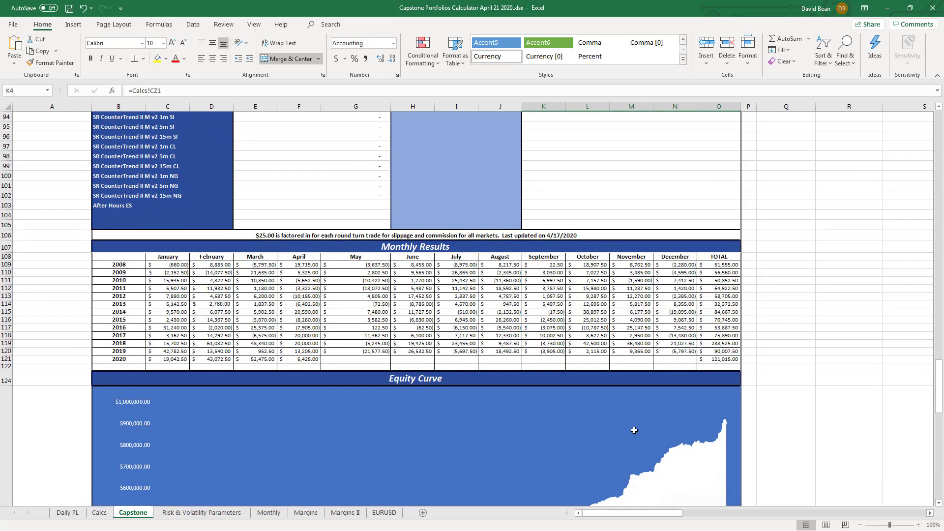
Change the slippage note's date from 4/17/2020 to 4/21/2020 in cell B106
left_click(549, 234)
left_click(464, 91)
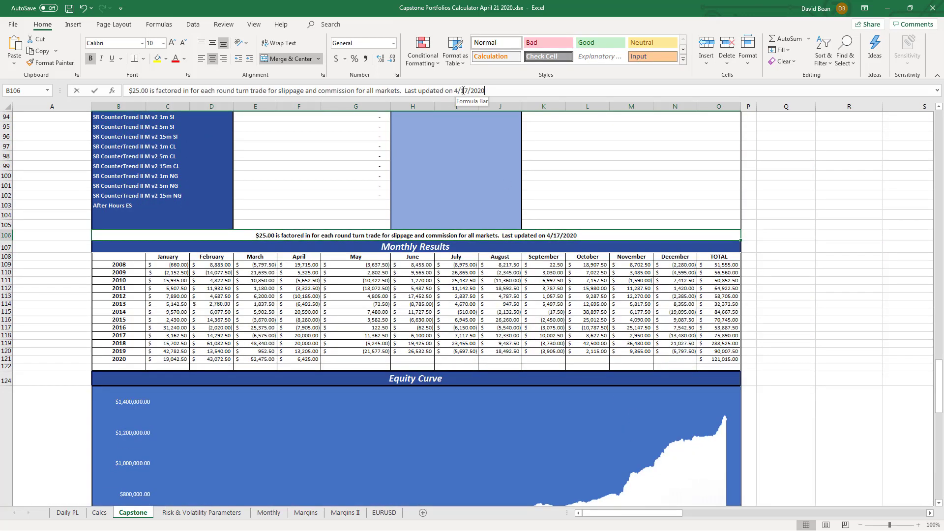
double_click(467, 90)
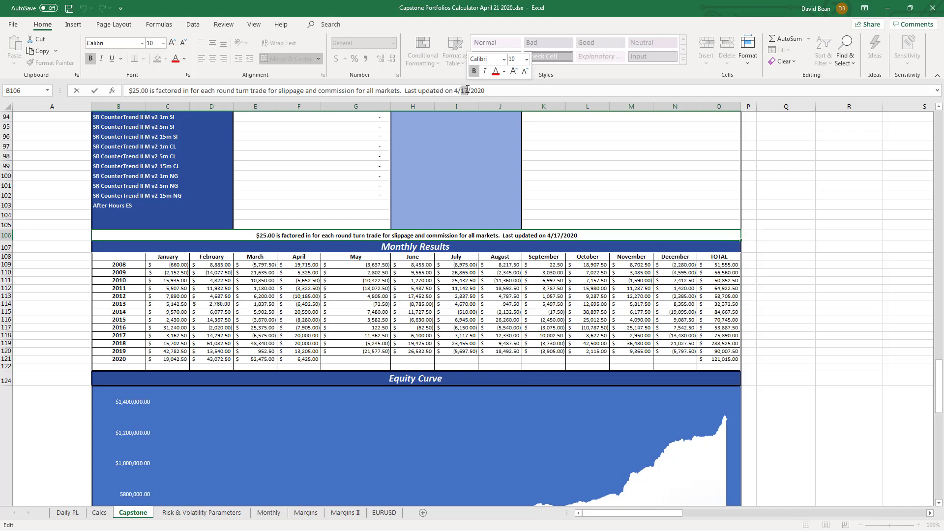
type("21")
key("Return")
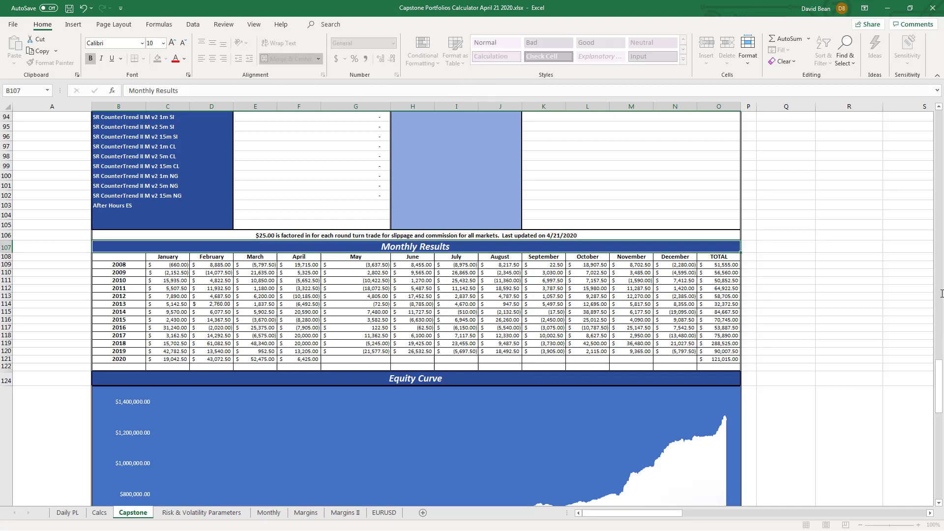
left_click(787, 289)
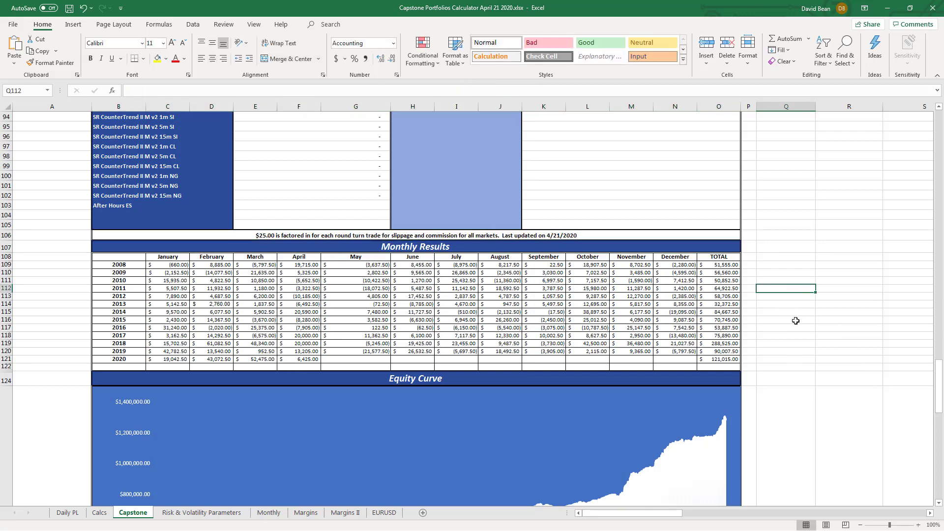
Inspect the April 2020 monthly result and review the recalculated Drawdown Curve
left_click(306, 360)
left_click(797, 318)
scroll(815, 347, "up", 20)
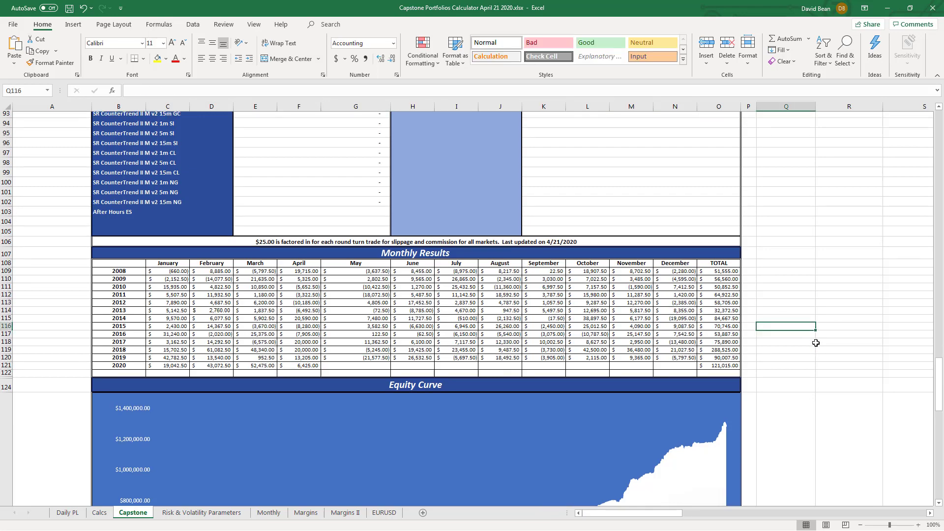
scroll(826, 341, "up", 3)
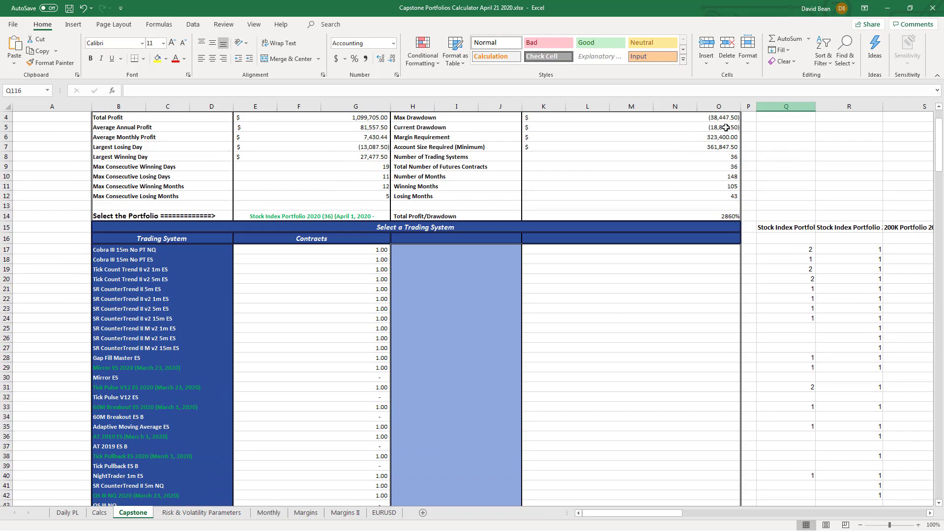
scroll(806, 310, "down", 7)
scroll(768, 303, "down", 20)
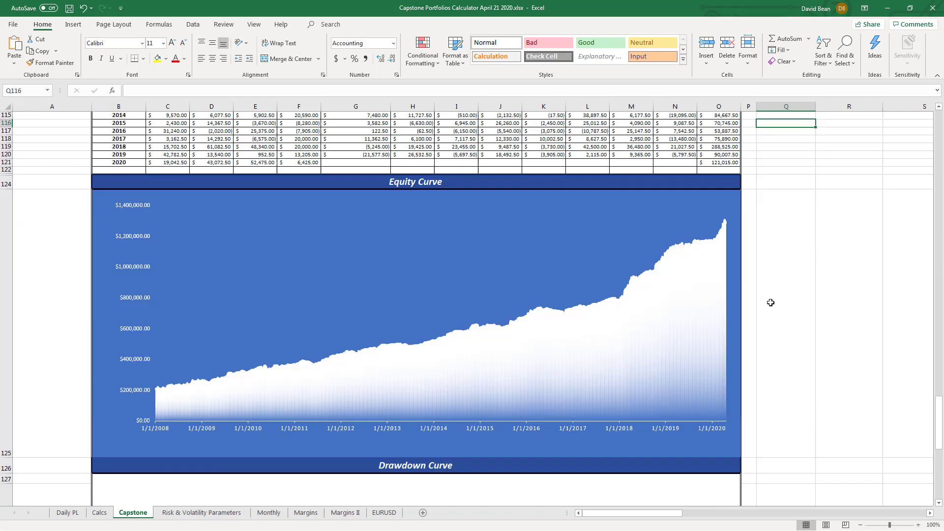
scroll(771, 302, "up", 4)
scroll(770, 303, "up", 4)
scroll(770, 302, "down", 5)
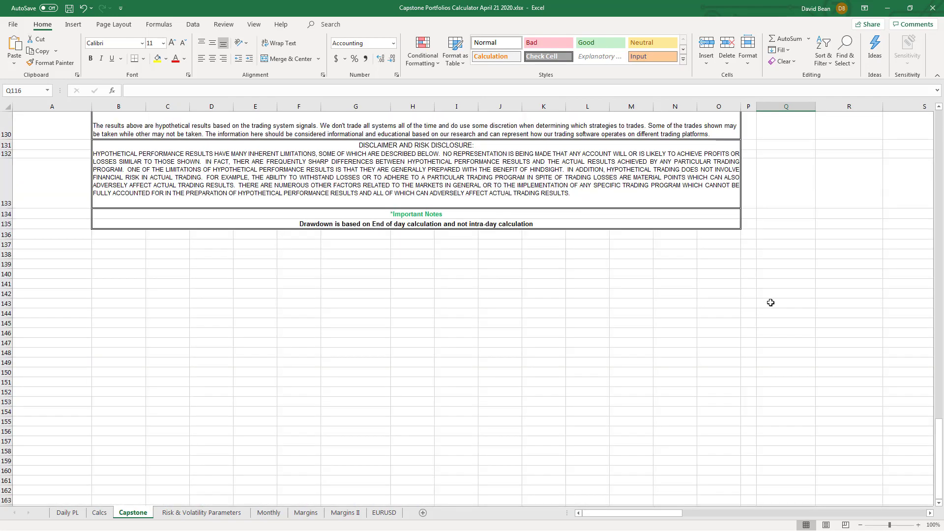
scroll(770, 302, "up", 1)
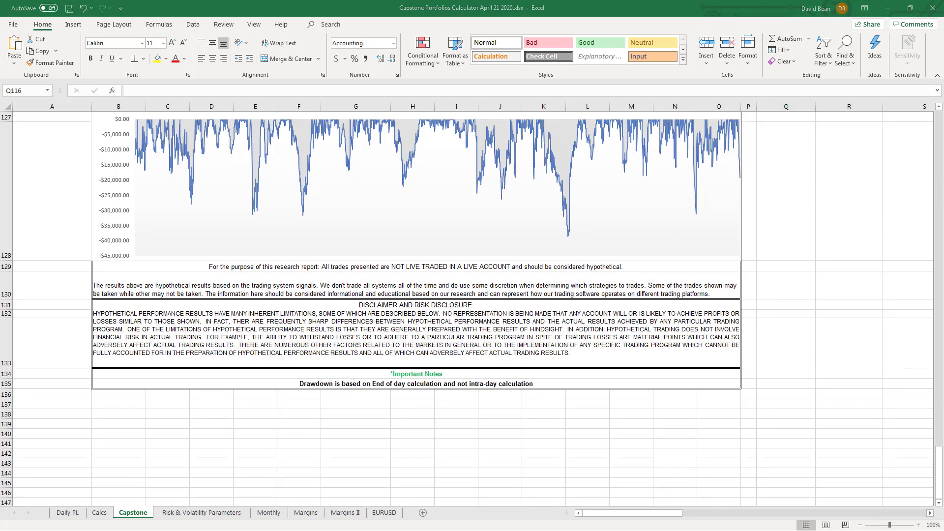
left_click_drag(699, 199, 740, 181)
left_click_drag(737, 121, 742, 180)
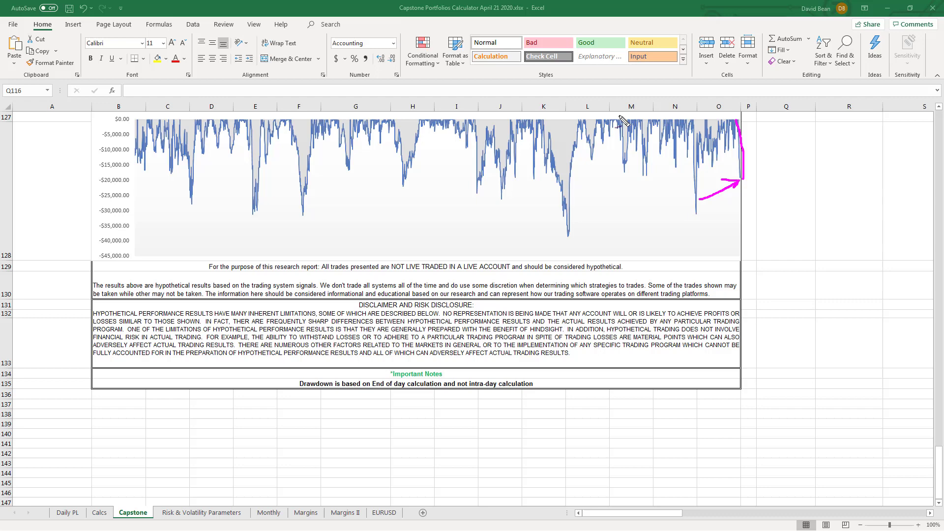
left_click_drag(624, 151, 632, 187)
left_click_drag(636, 120, 652, 177)
left_click_drag(666, 119, 680, 162)
mouse_move(684, 119)
left_mouse_down()
mouse_move(698, 169)
mouse_move(751, 180)
left_mouse_up()
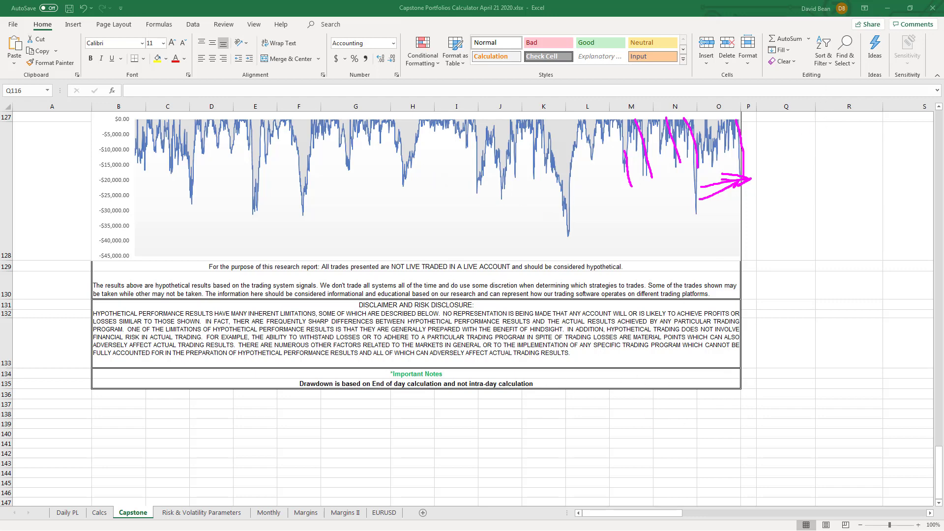
key("Escape")
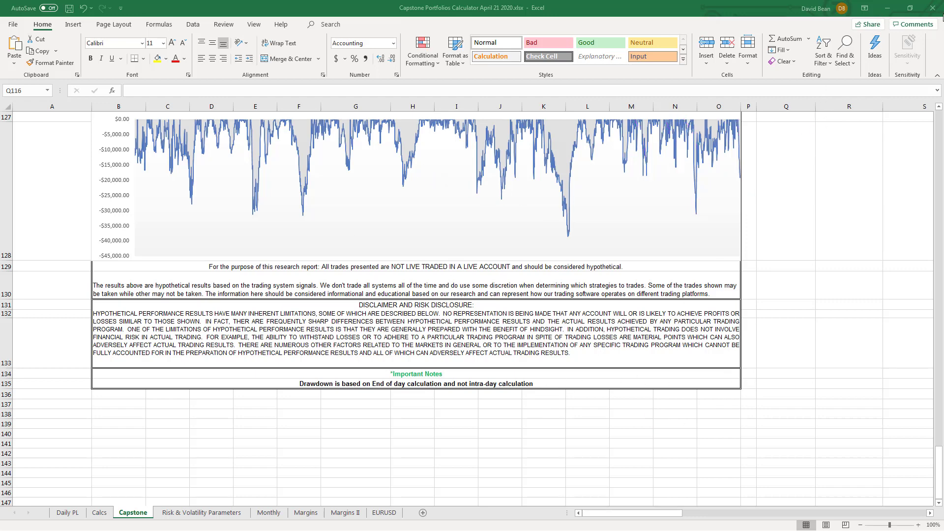
left_click(939, 122)
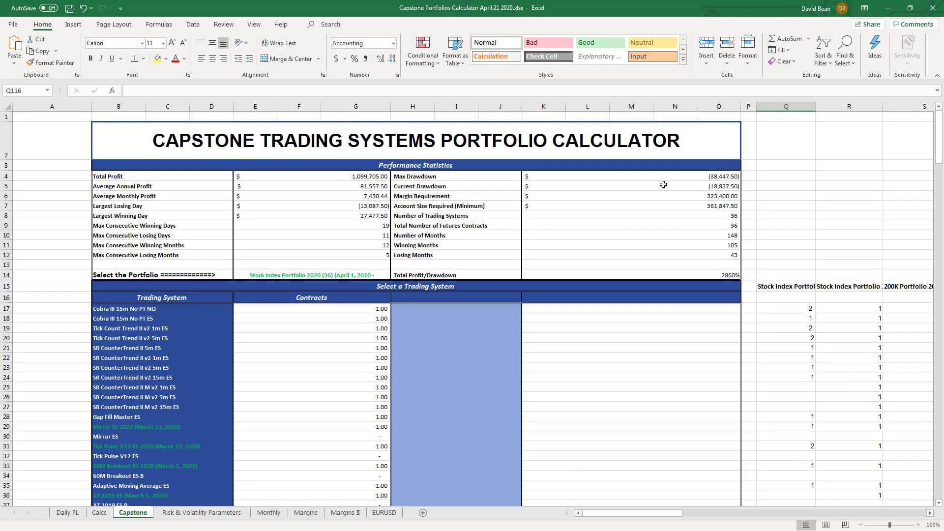
Choose 200K Portfolio 2020 from the E14 dropdown and check the Current Drawdown formula
left_click(353, 277)
left_click(395, 275)
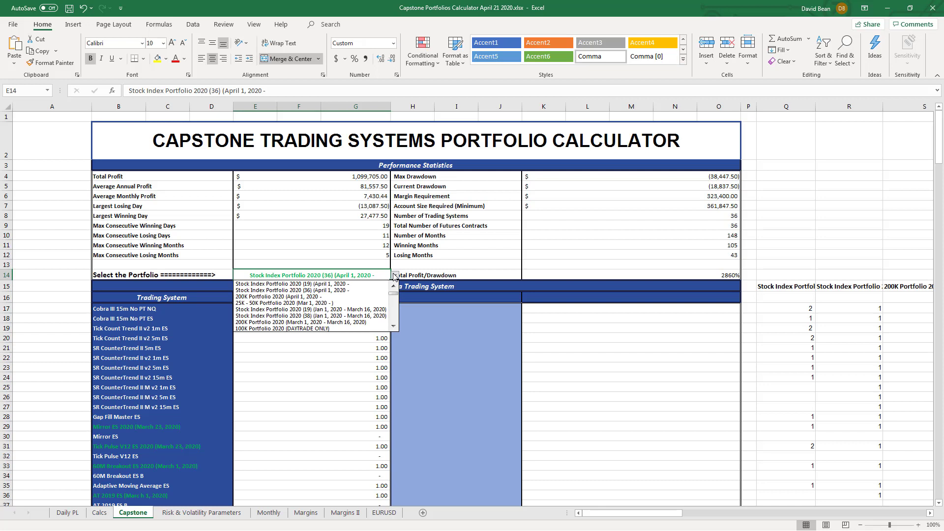
left_click(302, 297)
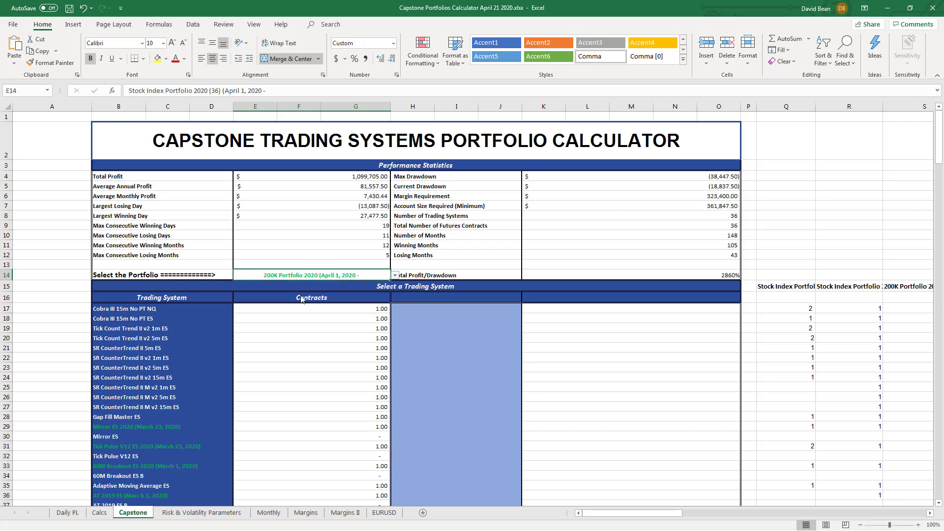
left_click(803, 227)
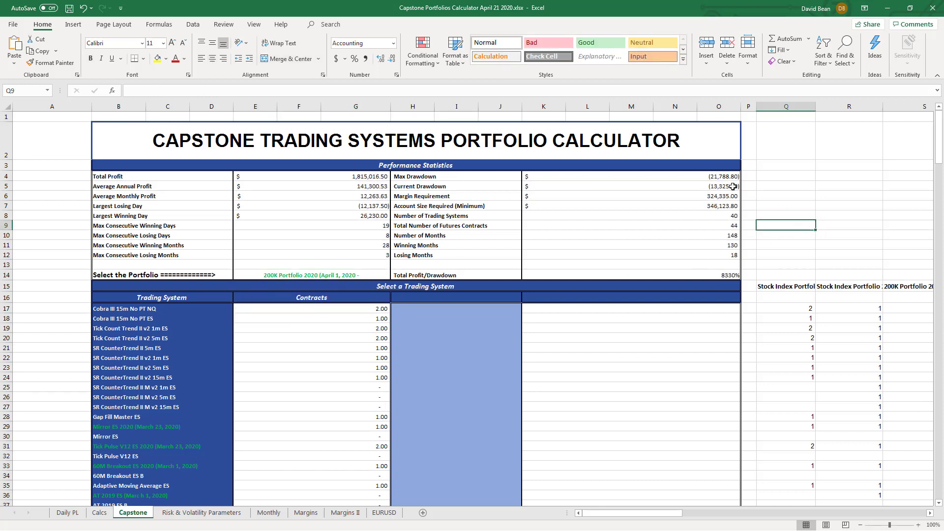
left_click(733, 187)
Inspect the Total Number of Futures Contracts sum and the April 2020 monthly result formula
scroll(818, 328, "down", 14)
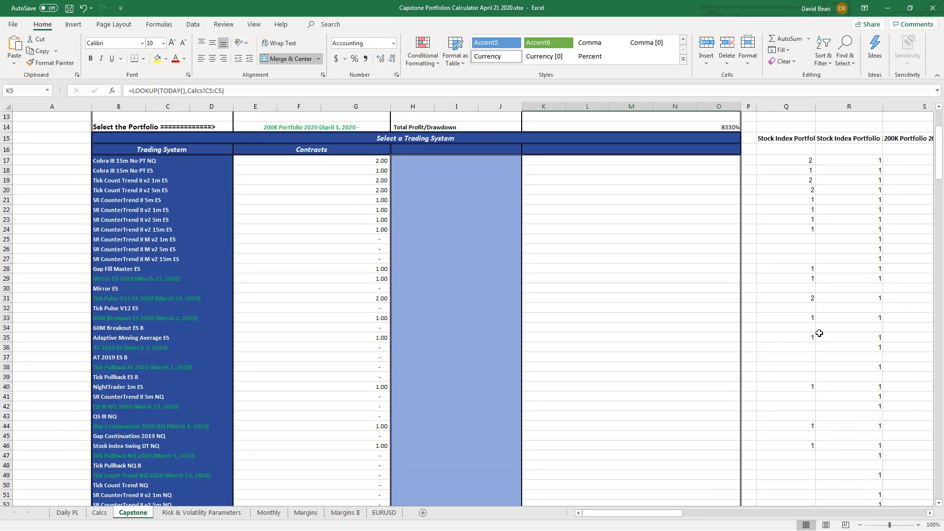
scroll(821, 327, "up", 14)
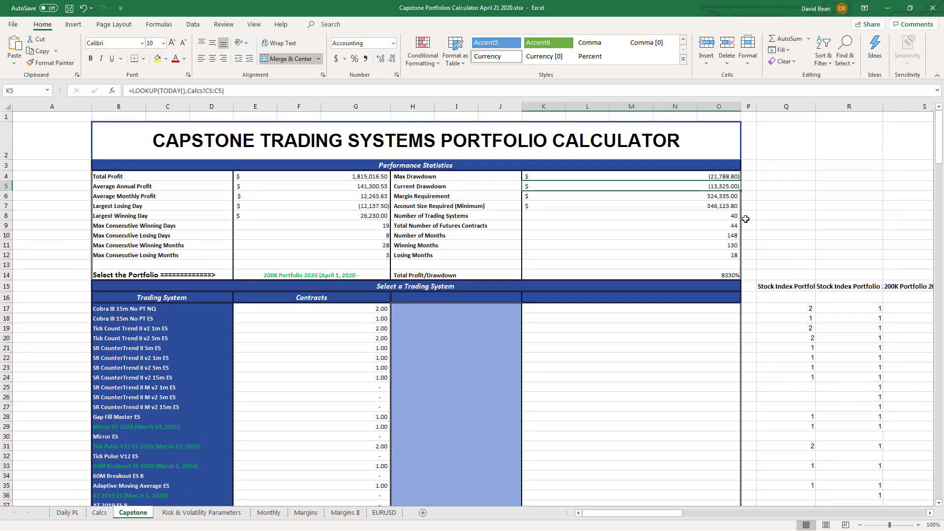
left_click(726, 224)
scroll(783, 227, "down", 2)
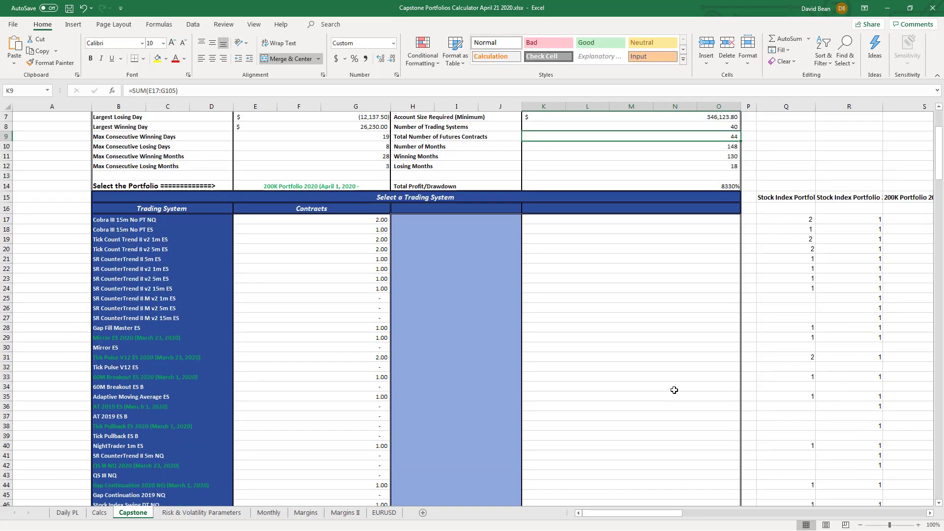
scroll(674, 390, "down", 9)
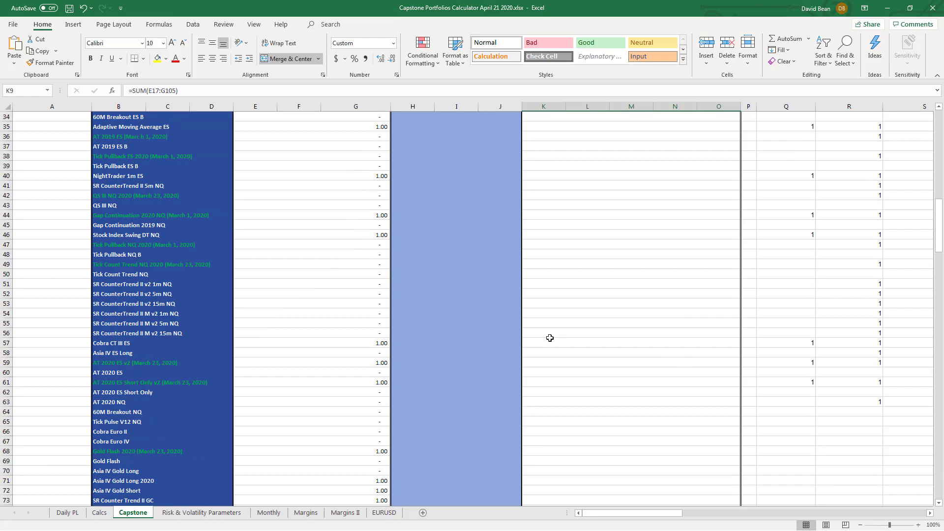
scroll(549, 338, "down", 7)
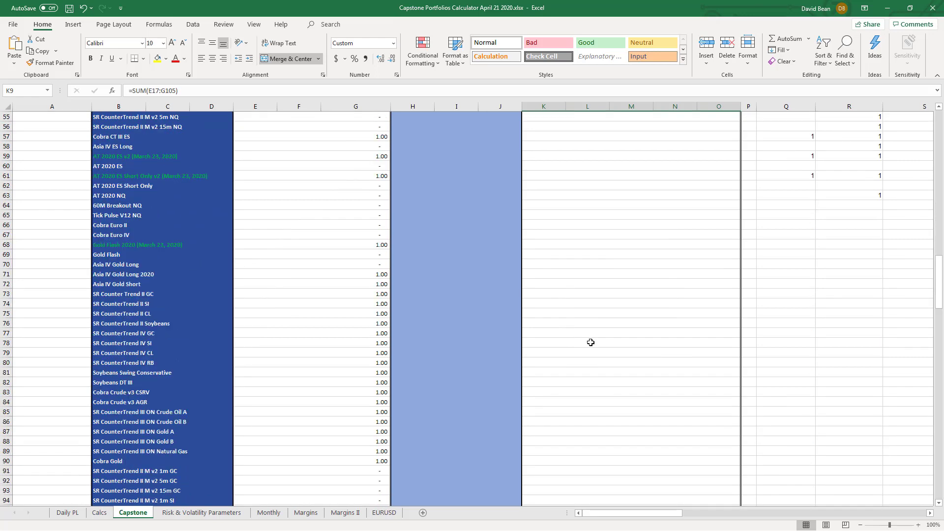
scroll(561, 319, "down", 9)
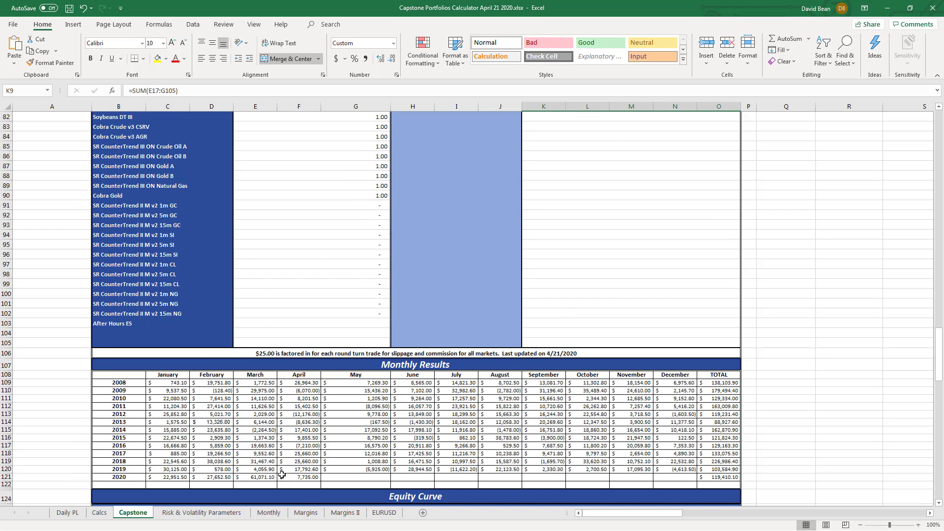
left_click(288, 475)
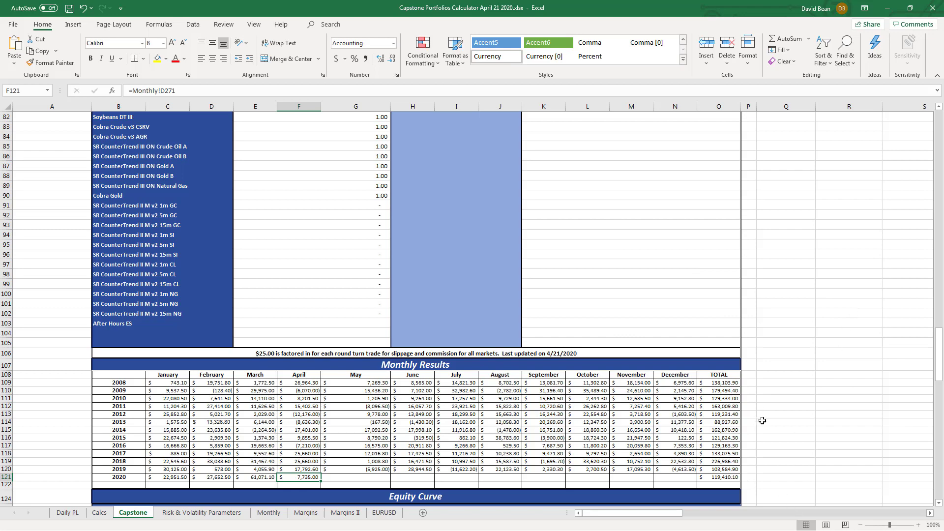
scroll(776, 408, "down", 7)
scroll(784, 408, "down", 6)
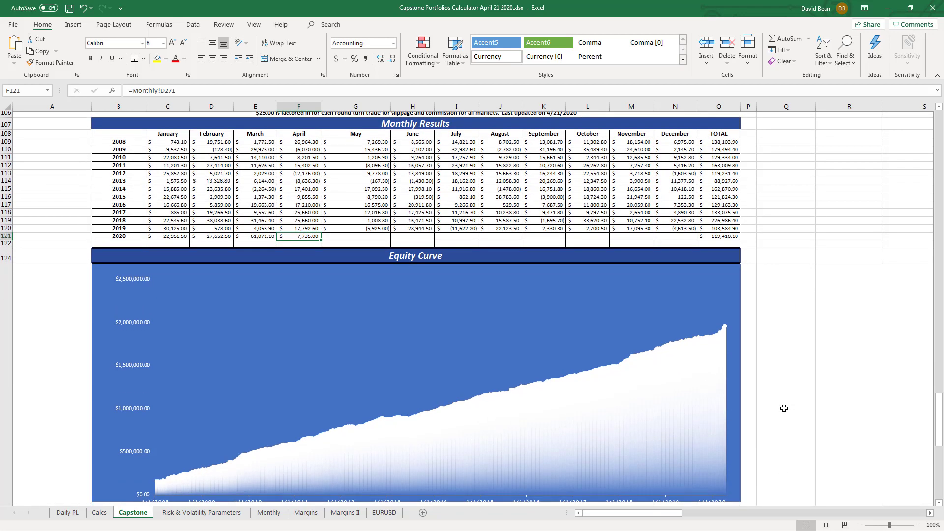
scroll(784, 408, "down", 2)
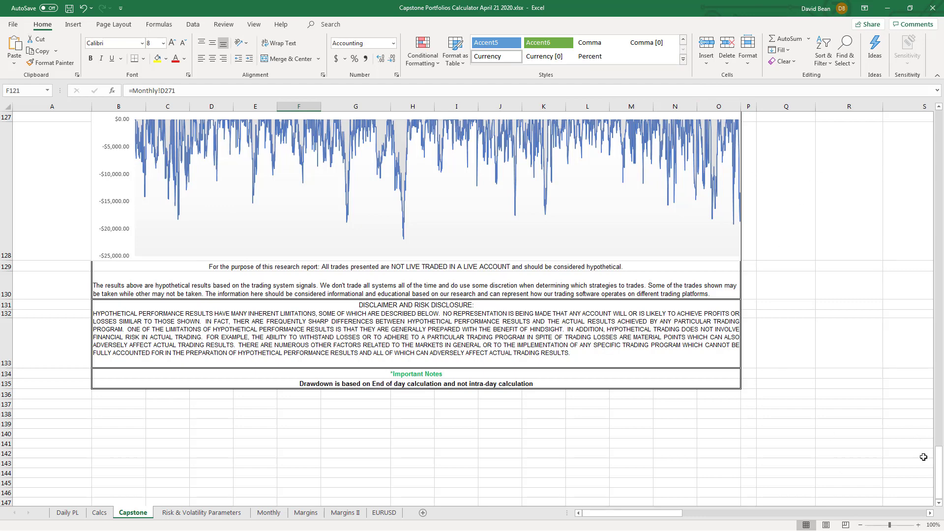
left_click_drag(935, 465, 938, 121)
Choose 25K - 50K Portfolio 2020 in E14 and inspect the E17 and K5 formulas
left_click(859, 227)
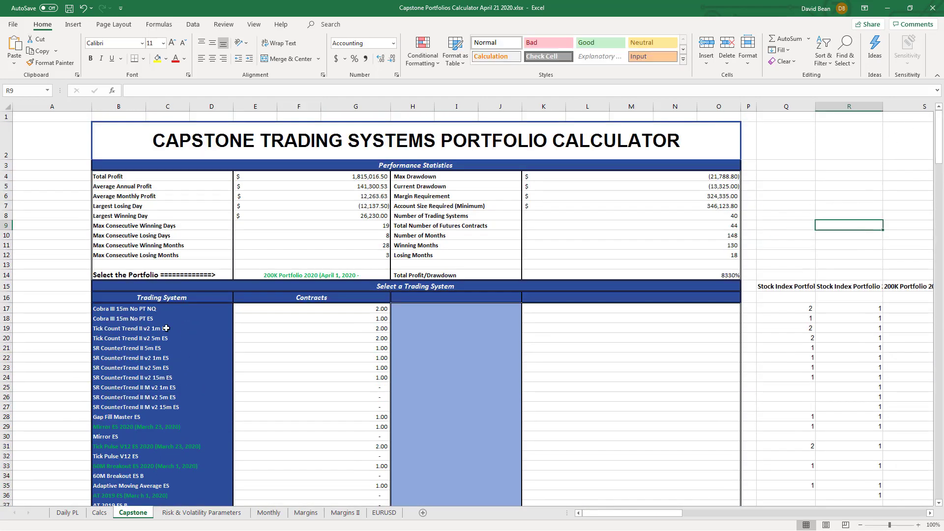
left_click(269, 273)
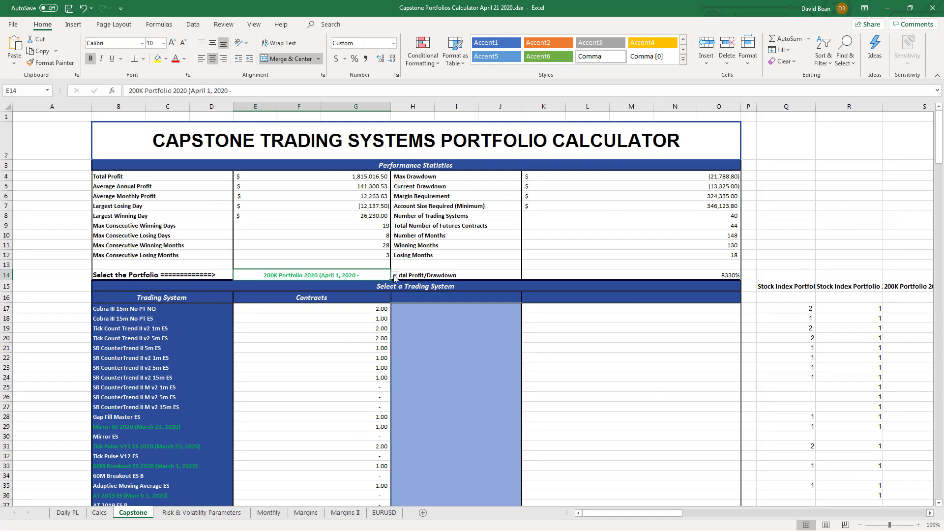
left_click(394, 277)
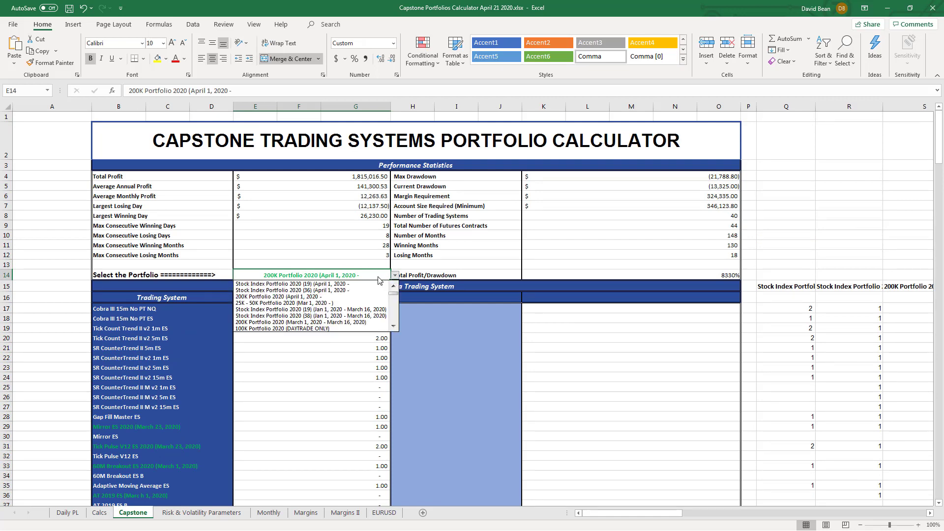
left_click(339, 303)
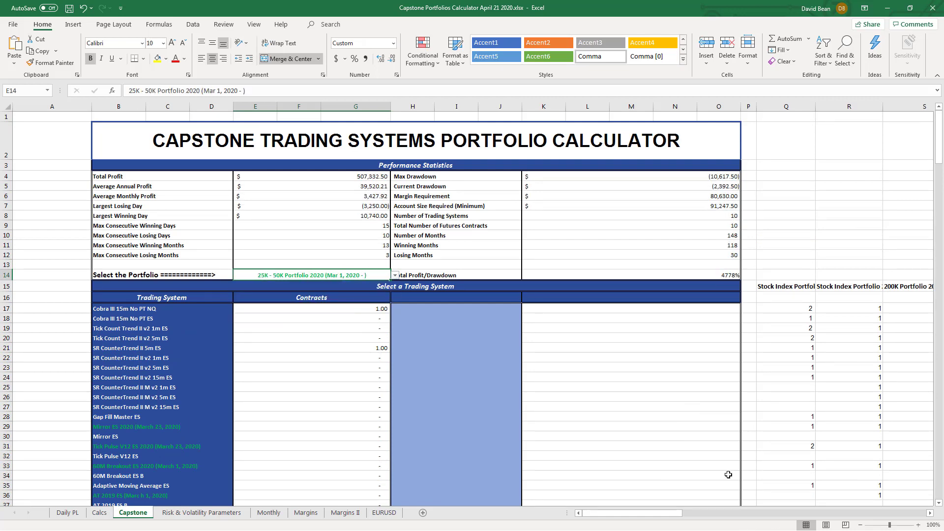
left_click(307, 308)
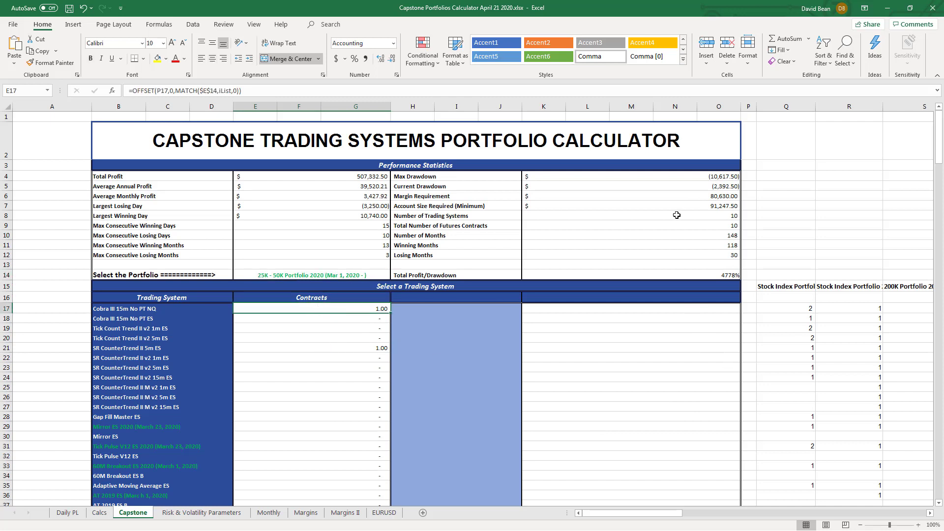
left_click(726, 186)
left_click(792, 205)
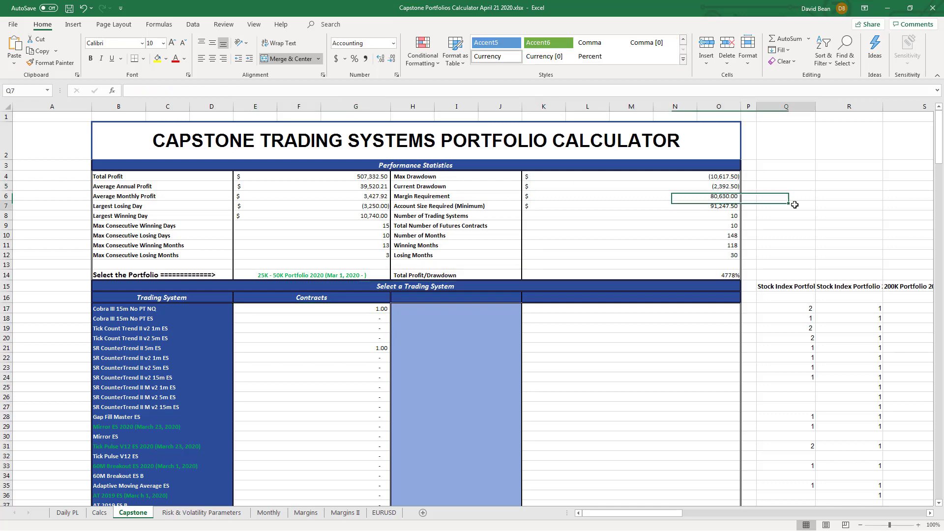
Check the April 2020 result and the O121 2020 total, then scroll to the Equity Curve
scroll(602, 446, "down", 20)
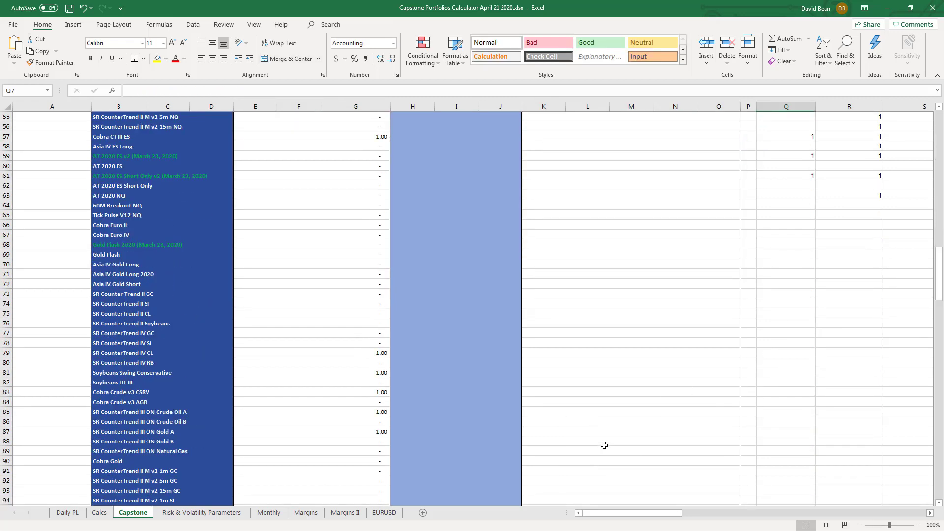
scroll(604, 445, "down", 2)
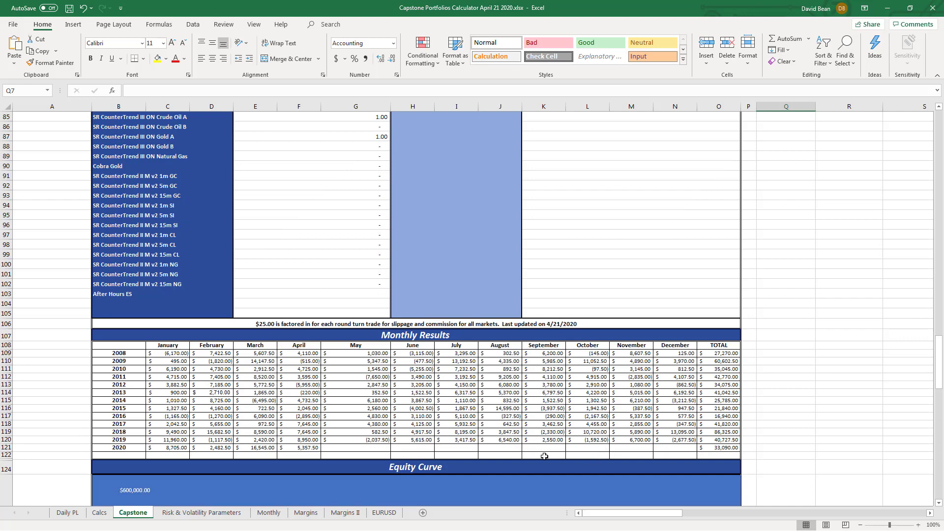
left_click(309, 447)
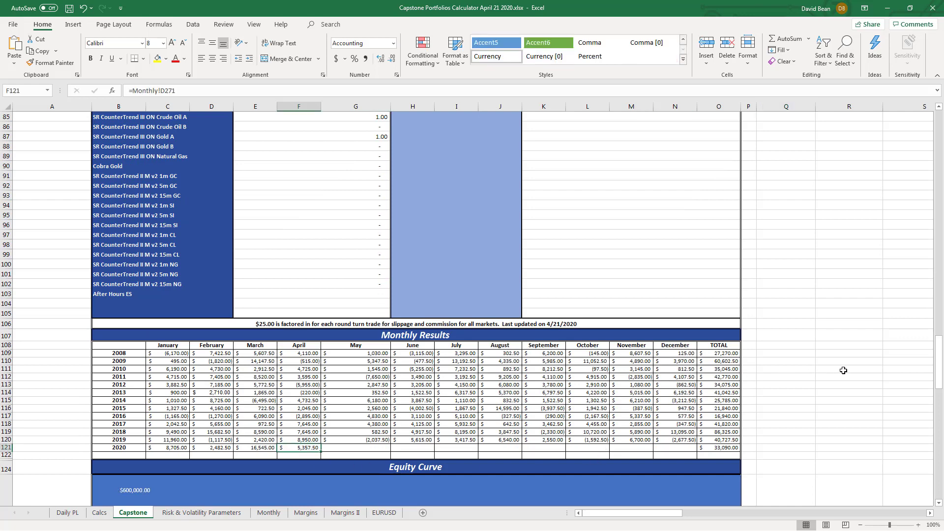
left_click(718, 447)
scroll(802, 430, "down", 6)
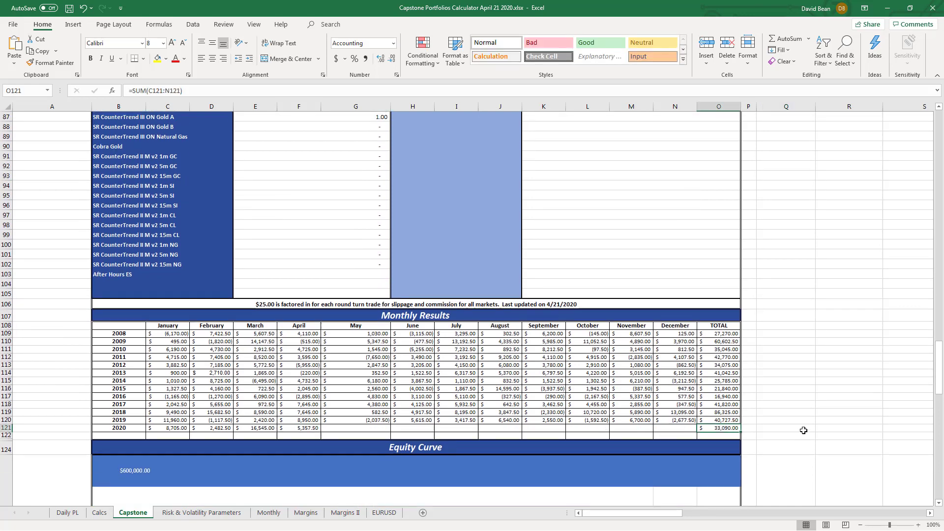
scroll(803, 431, "down", 7)
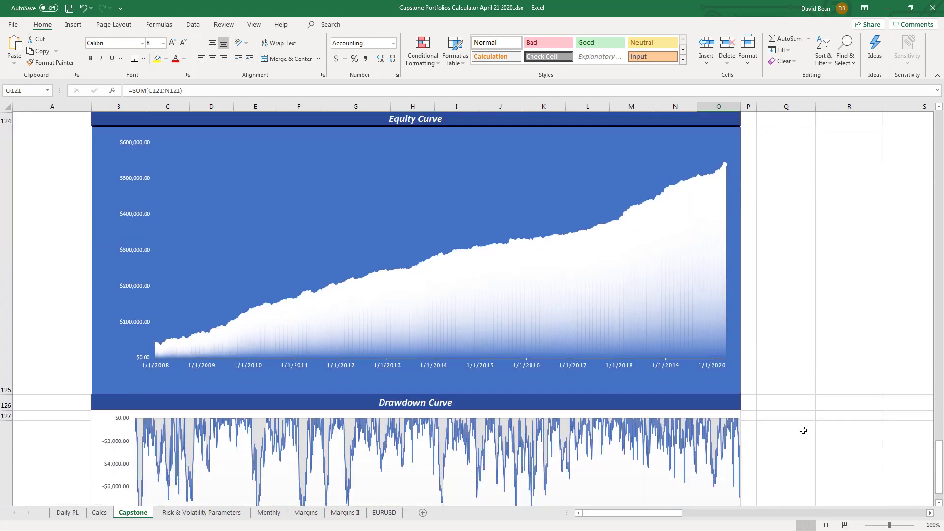
scroll(803, 431, "down", 1)
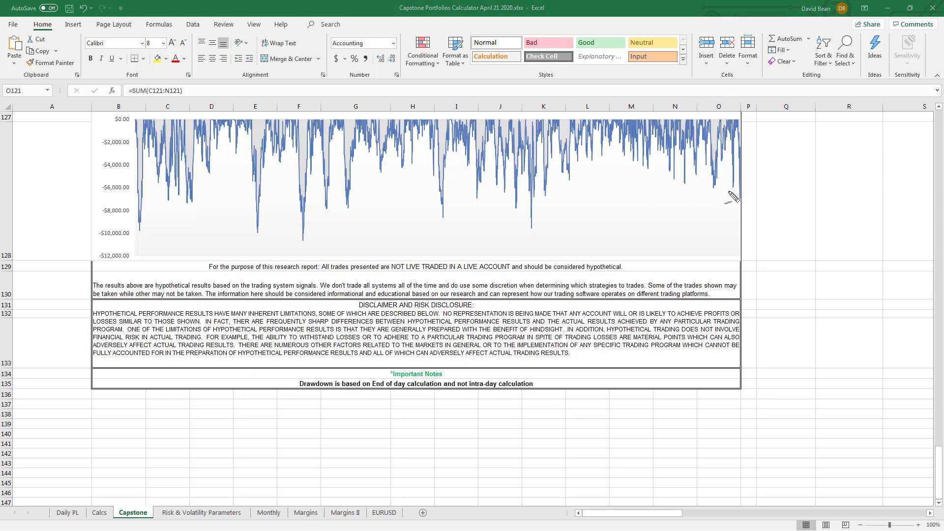
left_click_drag(684, 227, 736, 200)
left_click_drag(740, 147, 754, 147)
key("Escape")
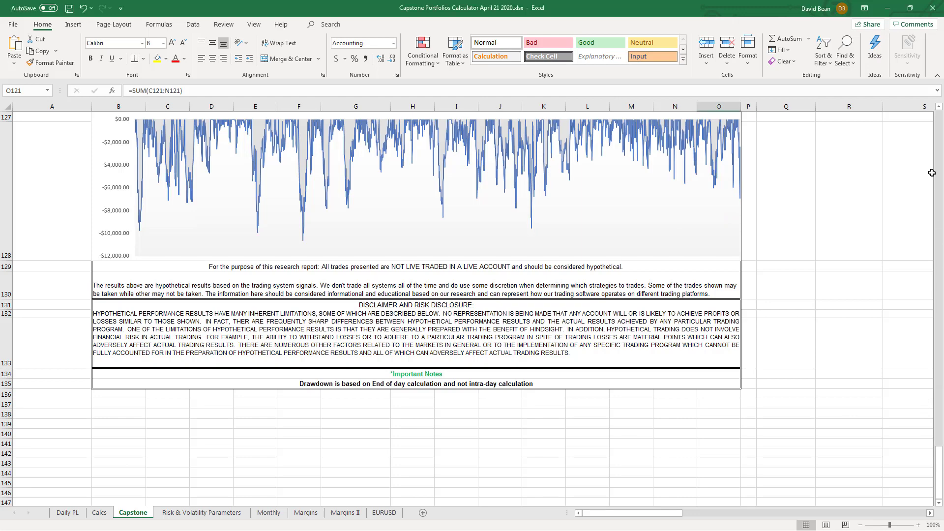
scroll(941, 130, "up", 3)
Choose 100K Portfolio 2020 (DAYTRADE ONLY) as the portfolio in cell E14
scroll(941, 130, "up", 20)
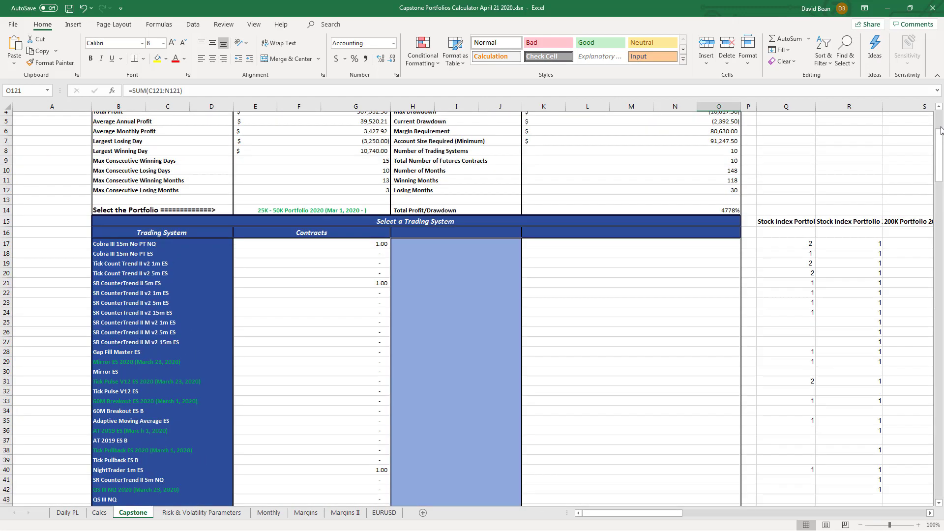
left_click(377, 276)
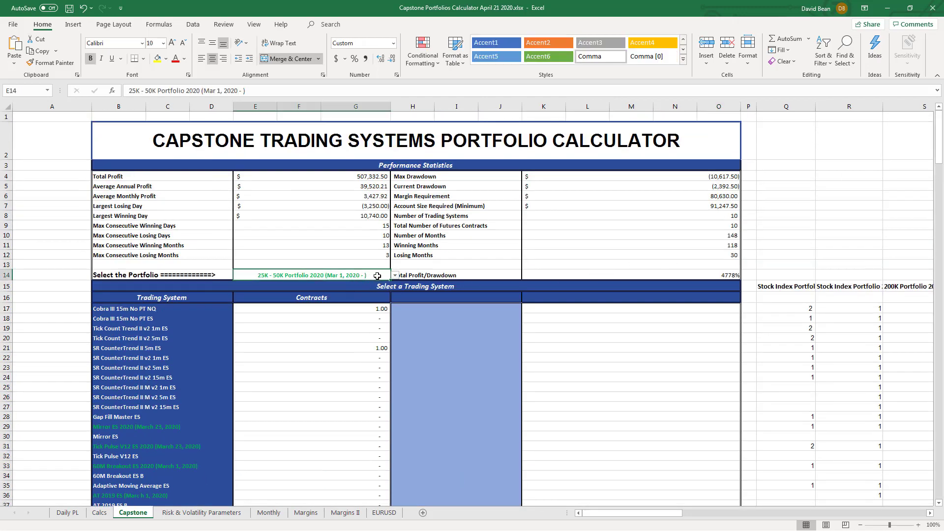
left_click(395, 276)
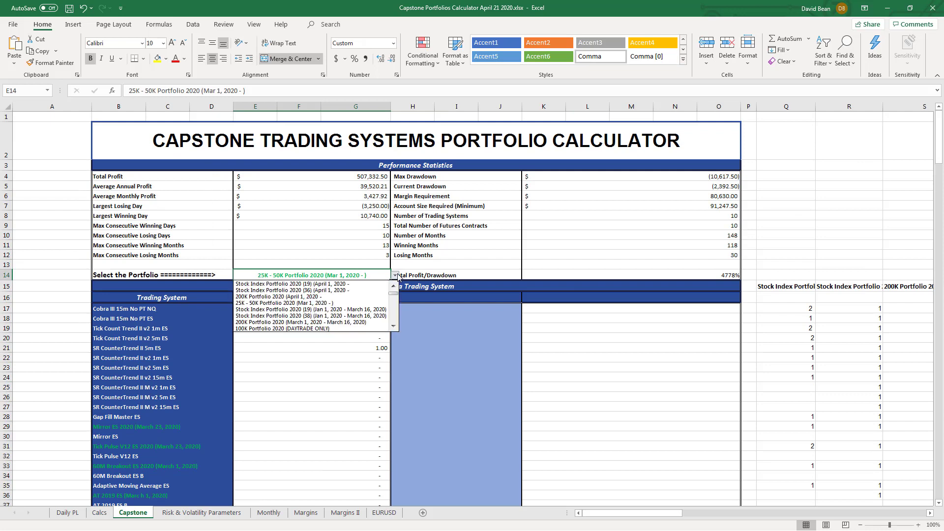
left_click(395, 326)
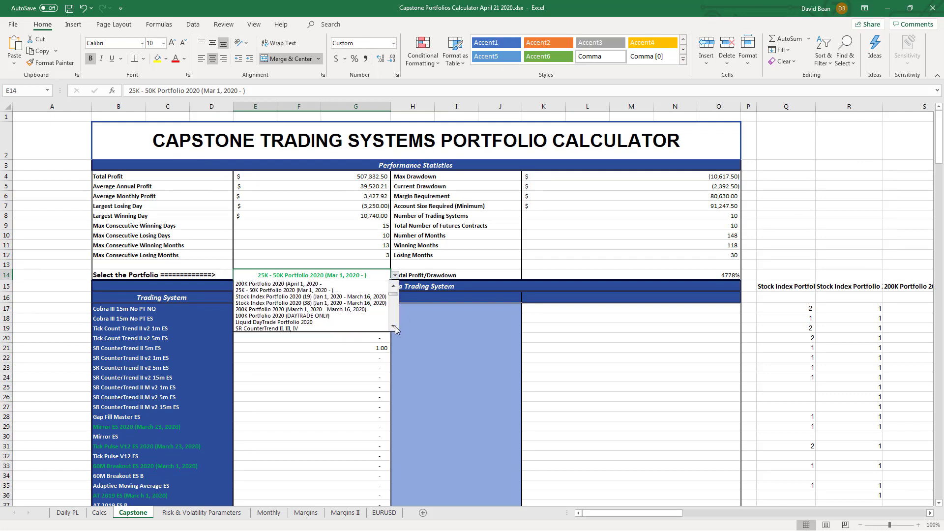
left_click(394, 326)
left_click(394, 326)
left_click(394, 326)
left_click(394, 326)
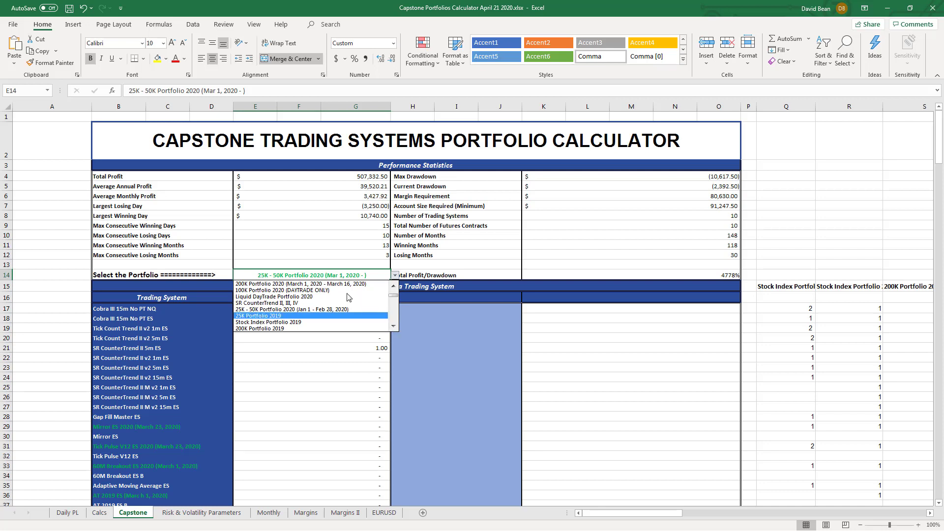
key("Escape")
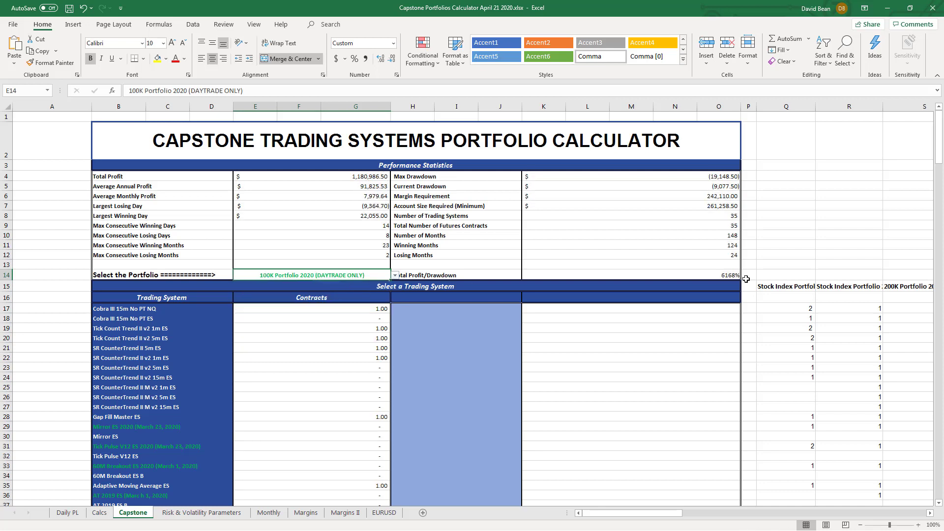
left_click(705, 183)
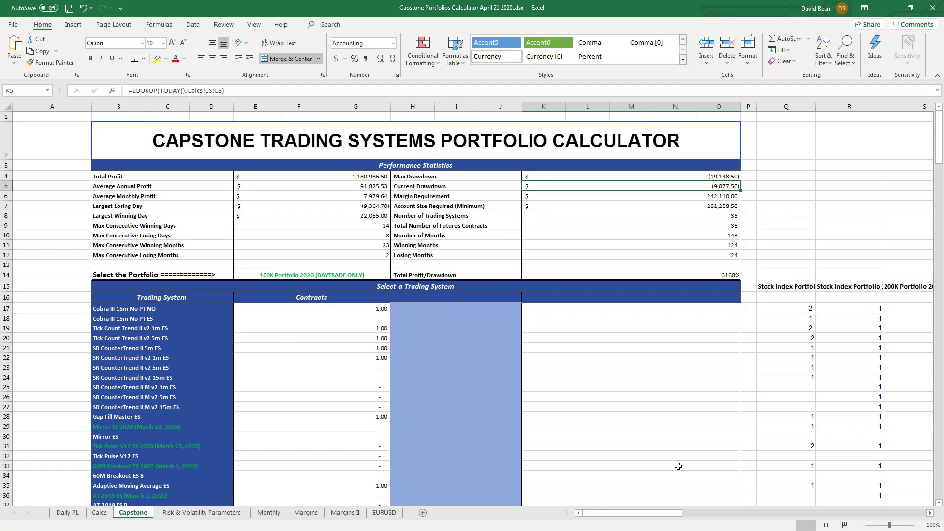
Review the recalculated monthly results, April 2020 formula and curves, then return to the top
scroll(643, 442, "down", 7)
scroll(642, 441, "down", 20)
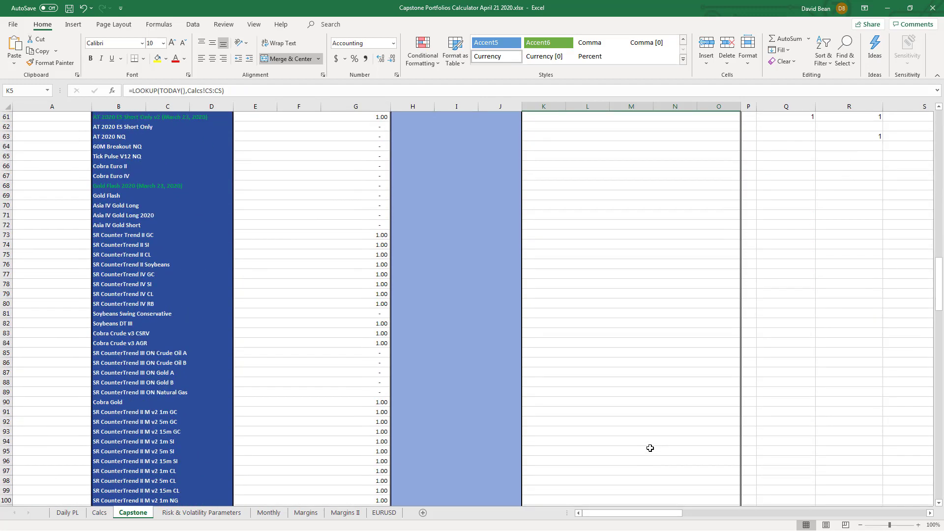
scroll(650, 448, "down", 2)
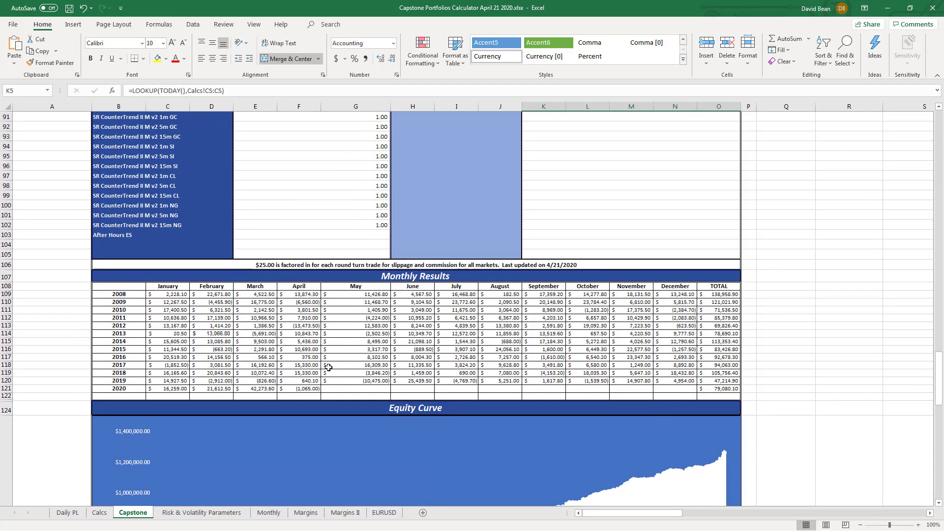
left_click(301, 388)
scroll(855, 408, "down", 1)
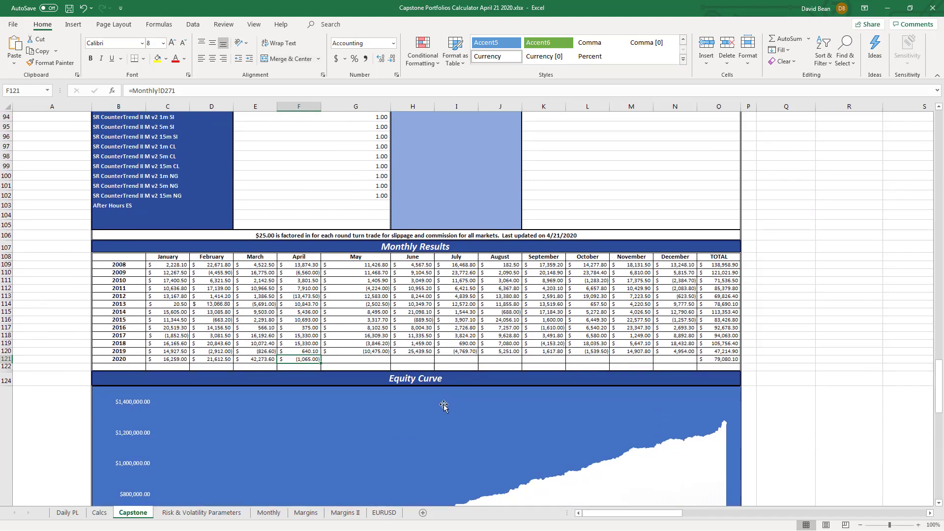
scroll(560, 462, "down", 4)
scroll(562, 464, "down", 5)
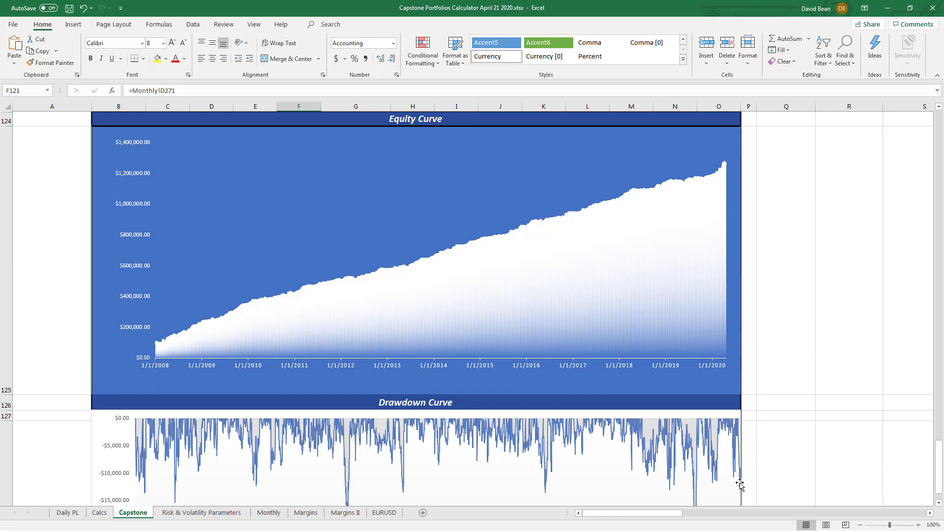
scroll(739, 480, "down", 4)
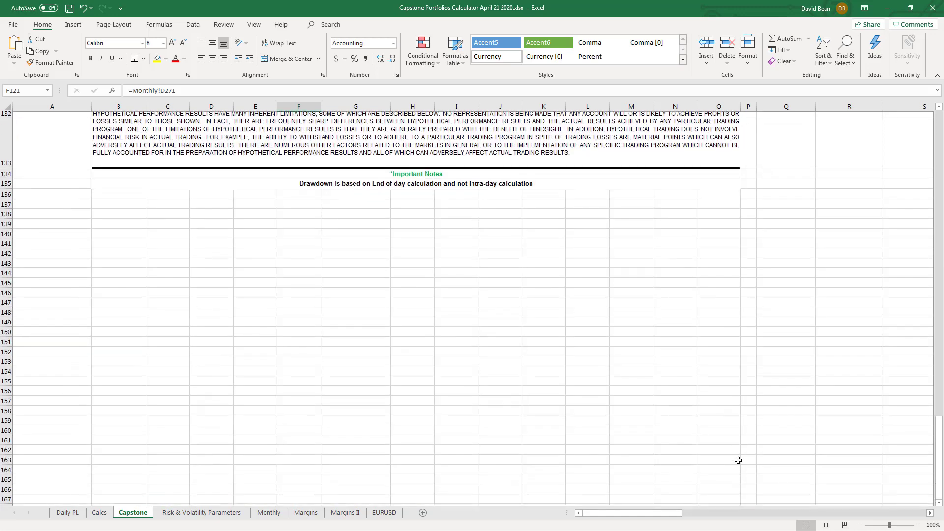
scroll(738, 467, "up", 3)
scroll(738, 462, "up", 4)
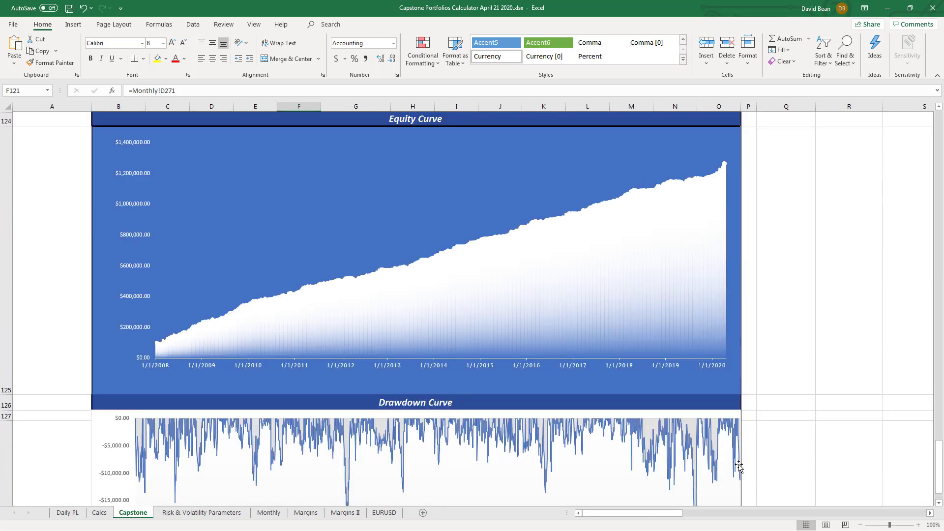
scroll(738, 464, "down", 4)
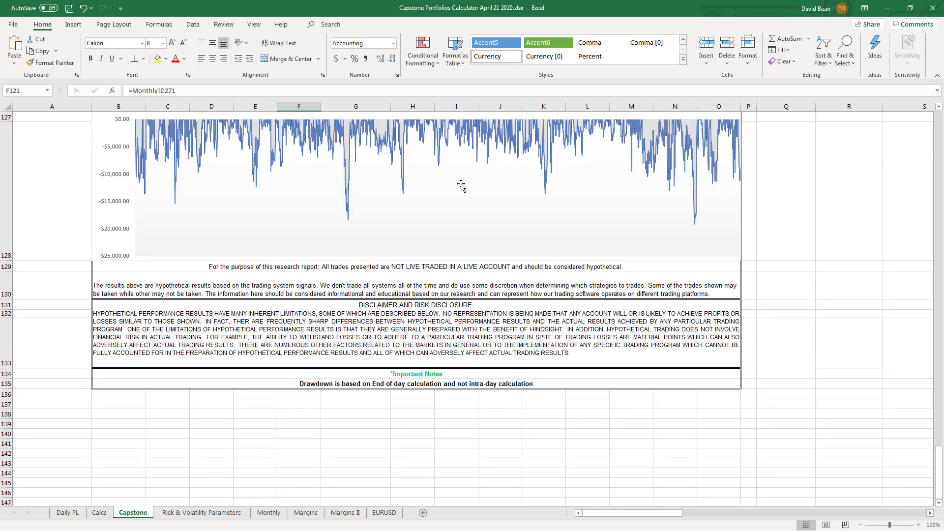
left_click_drag(939, 473, 903, 130)
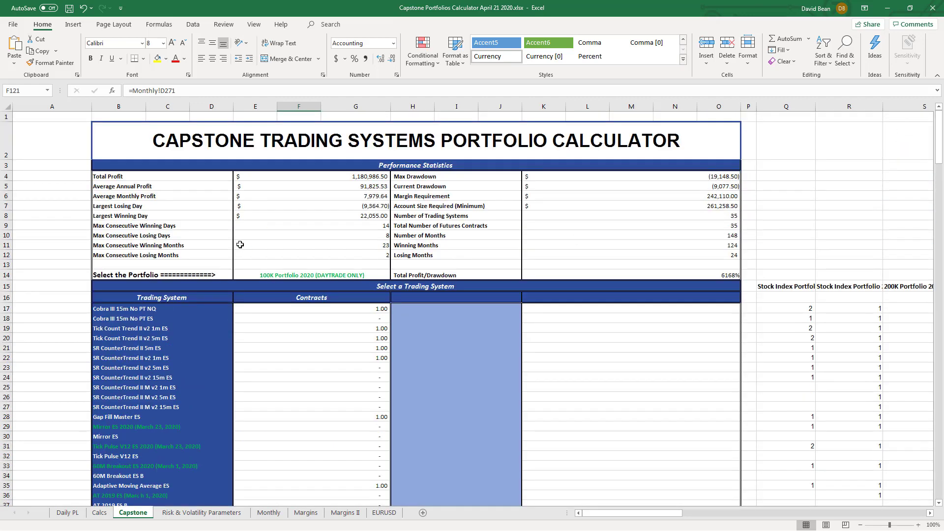
left_click(371, 271)
left_click(395, 275)
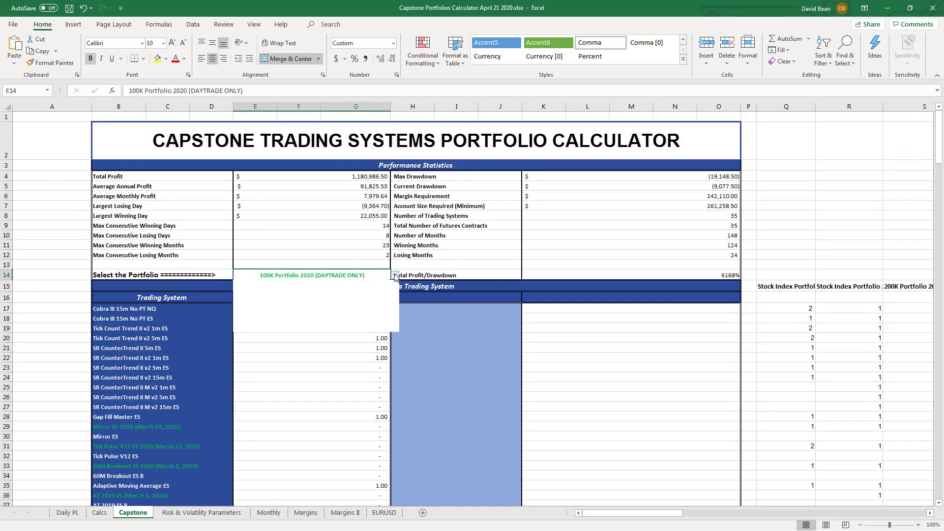
left_click(395, 326)
left_click(395, 326)
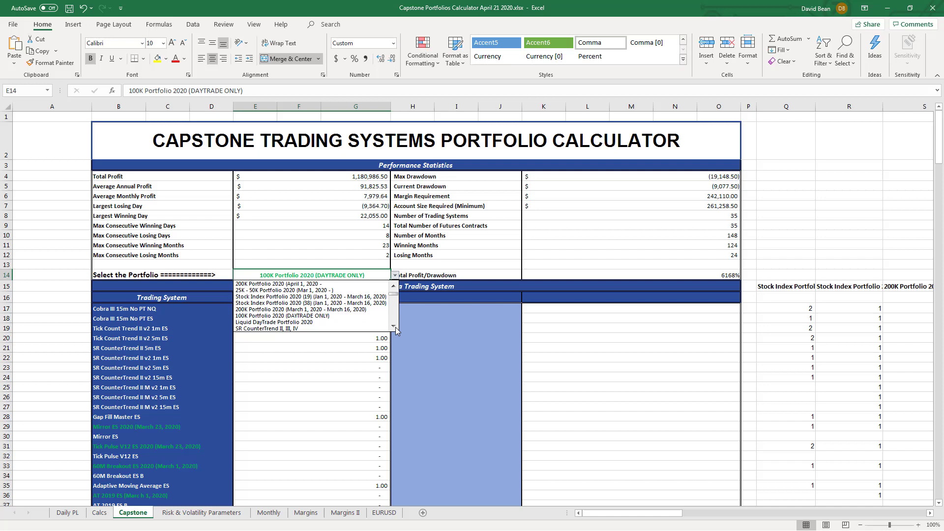
left_click(394, 326)
left_click(394, 326)
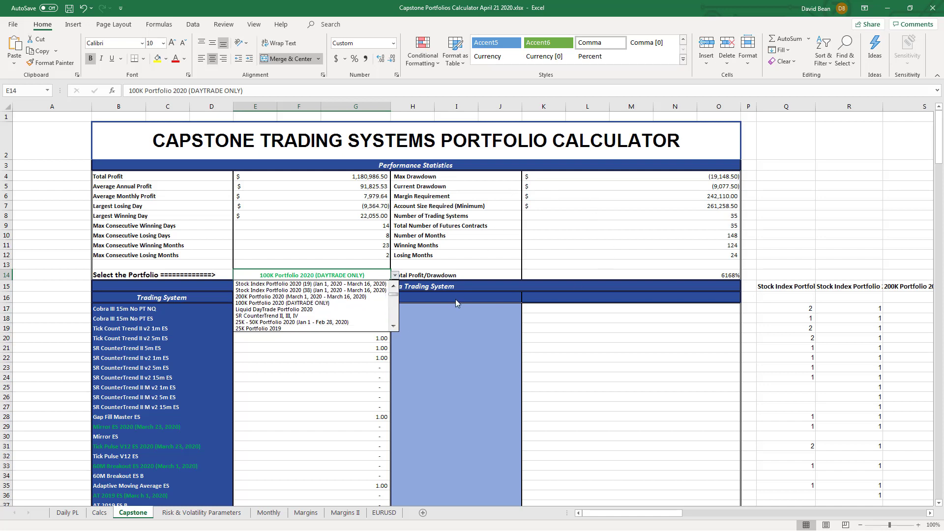
left_click(693, 194)
left_click(841, 206)
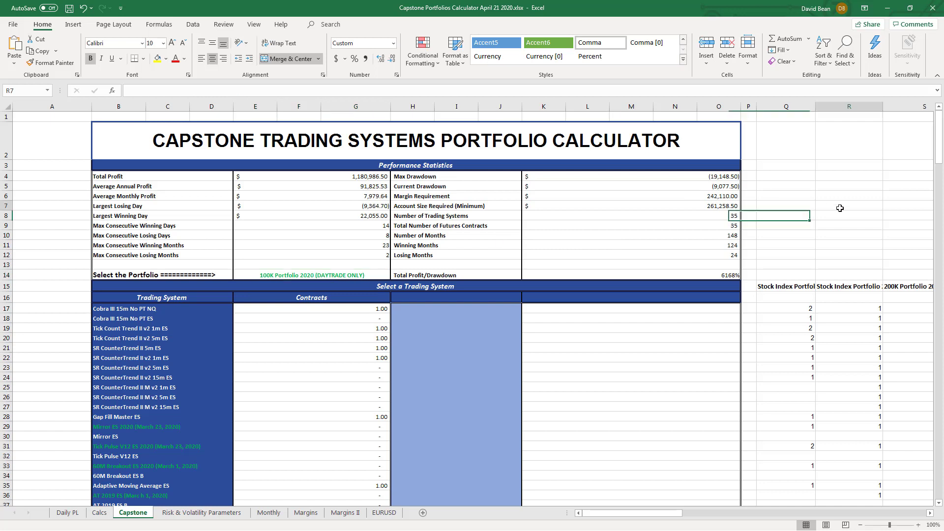
left_click(645, 204)
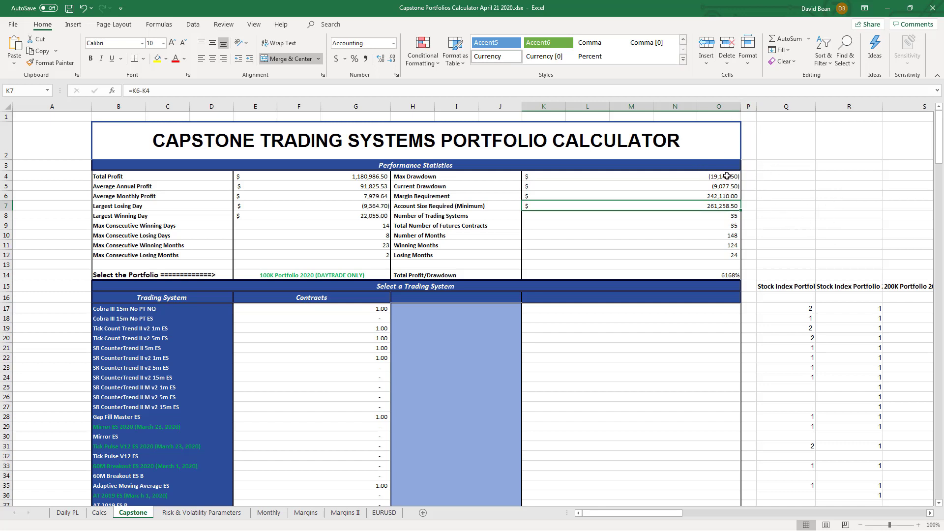
left_click(626, 194)
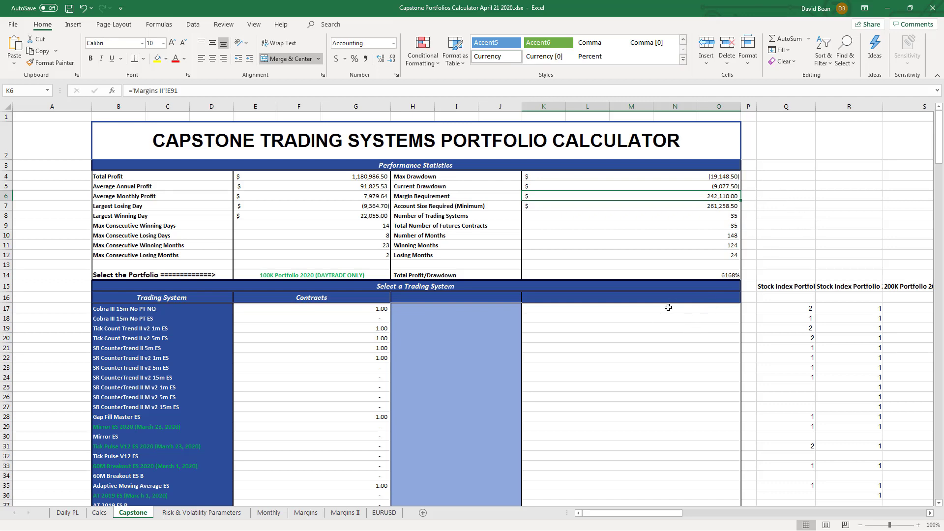
scroll(674, 314, "down", 10)
scroll(683, 320, "up", 10)
scroll(552, 284, "up", 7)
scroll(515, 364, "down", 10)
scroll(491, 339, "up", 10)
Choose Liquid DayTrade Portfolio 2020 from the E14 portfolio dropdown
left_click(364, 275)
left_click(395, 276)
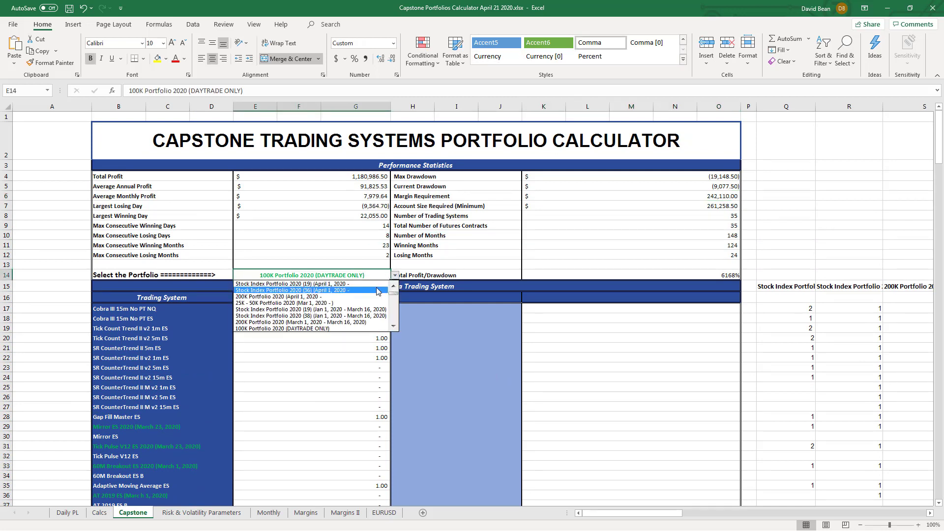
left_click(394, 326)
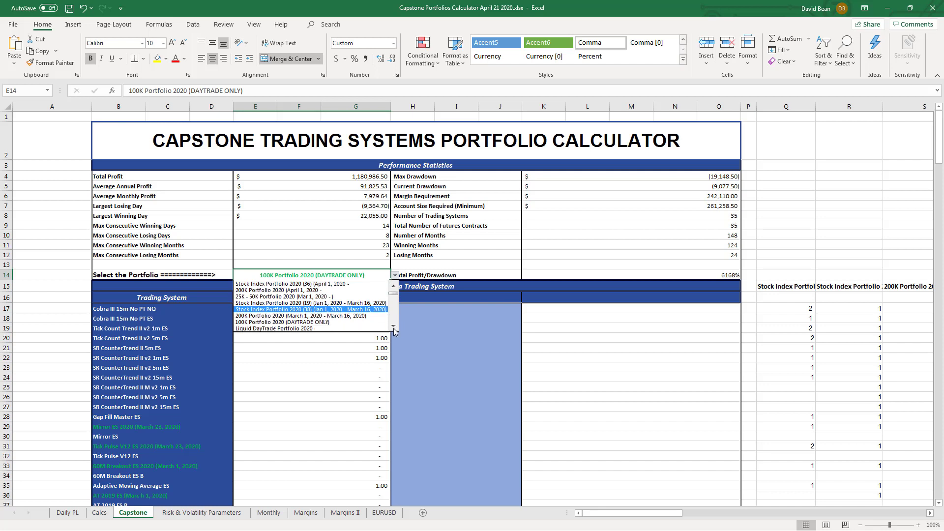
left_click(394, 327)
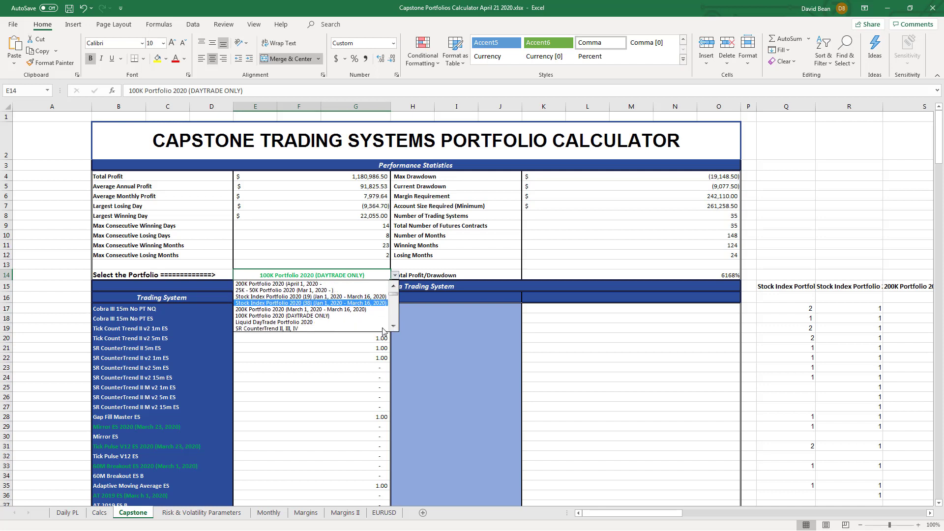
left_click(316, 323)
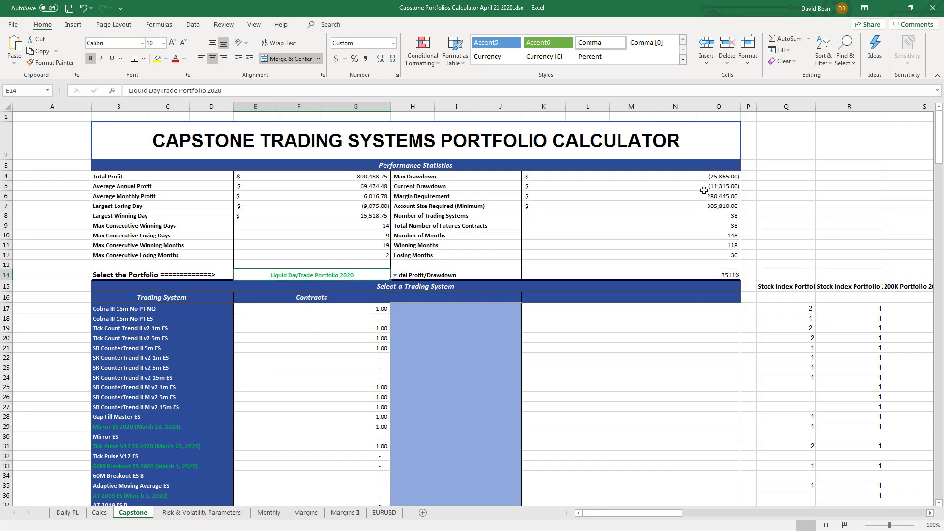
left_click(724, 188)
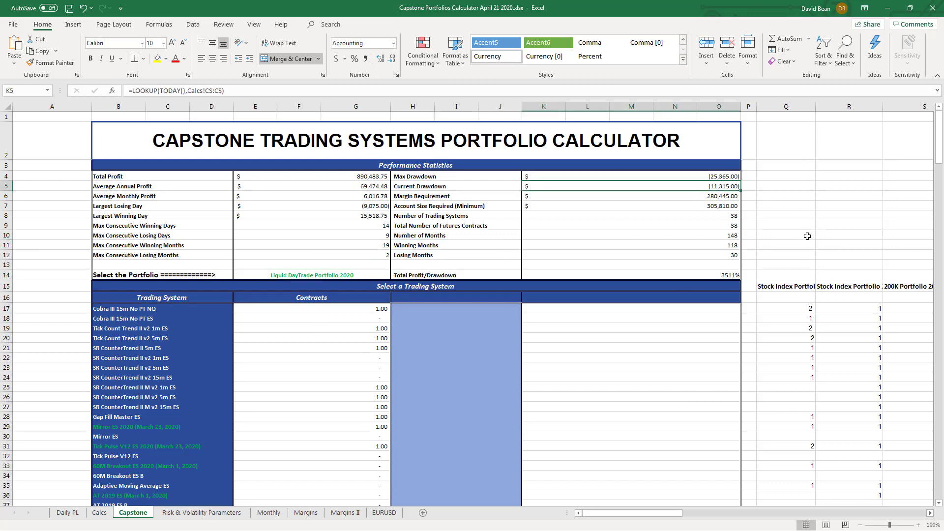
Check the April 2020 monthly result and the updated Equity and Drawdown curves
scroll(612, 432, "down", 17)
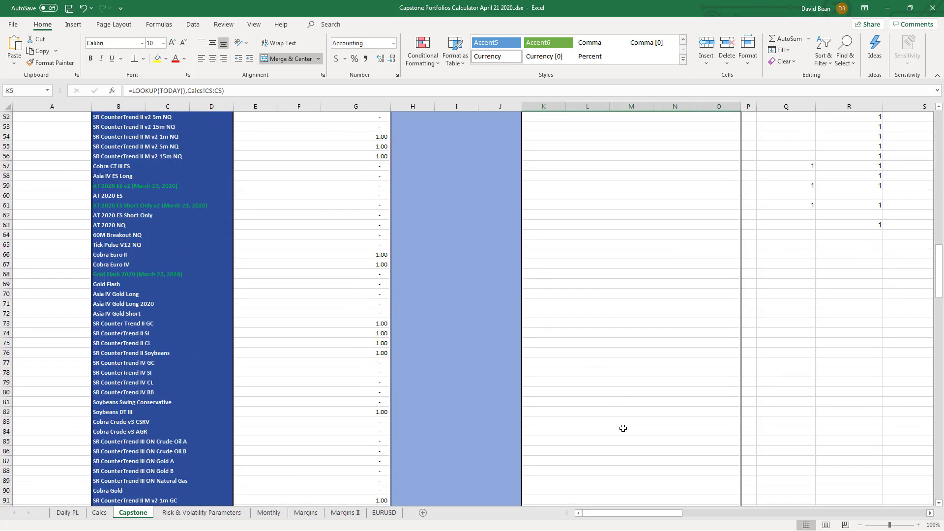
scroll(623, 428, "down", 14)
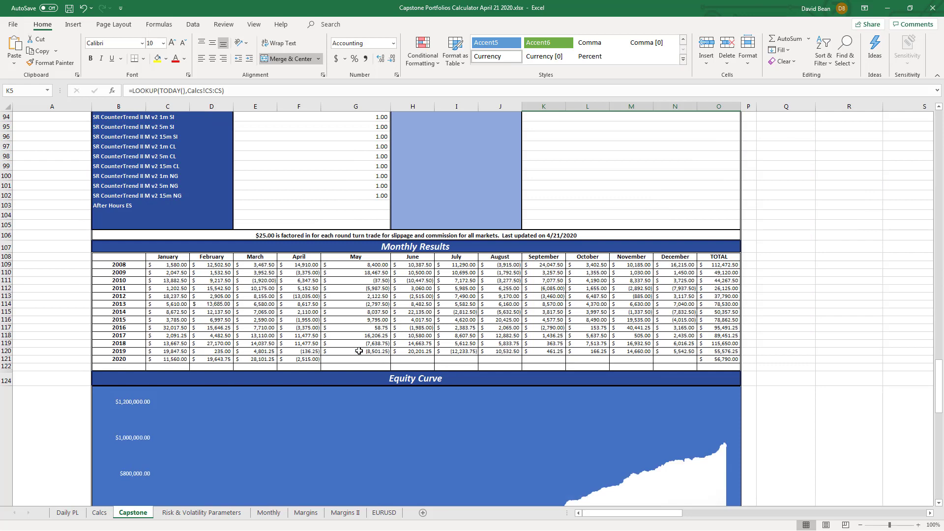
left_click(302, 359)
left_click(786, 242)
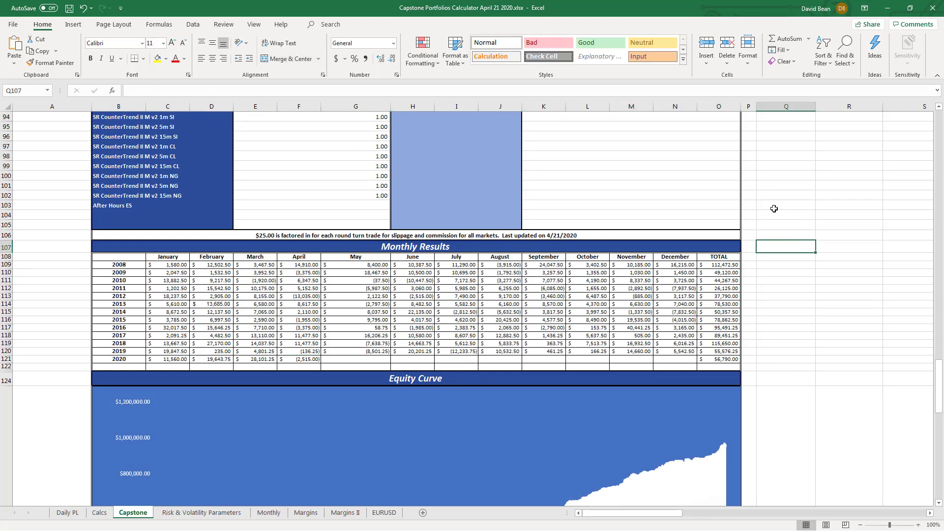
scroll(806, 250, "up", 9)
scroll(804, 250, "up", 20)
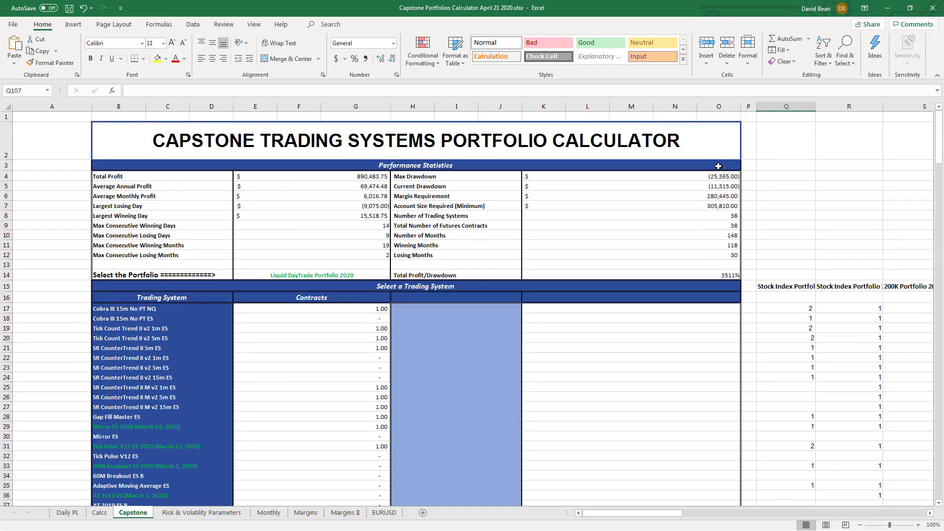
scroll(765, 392, "down", 20)
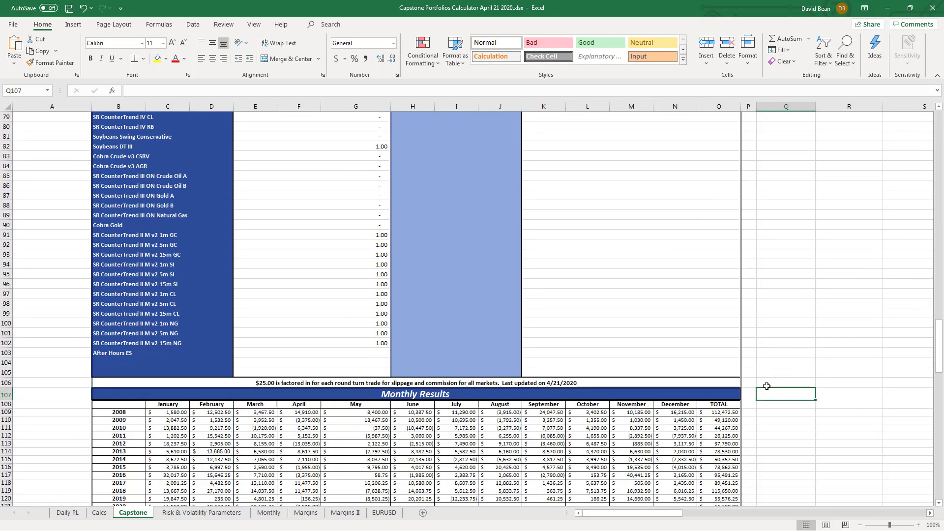
scroll(766, 388, "down", 7)
scroll(766, 390, "up", 4)
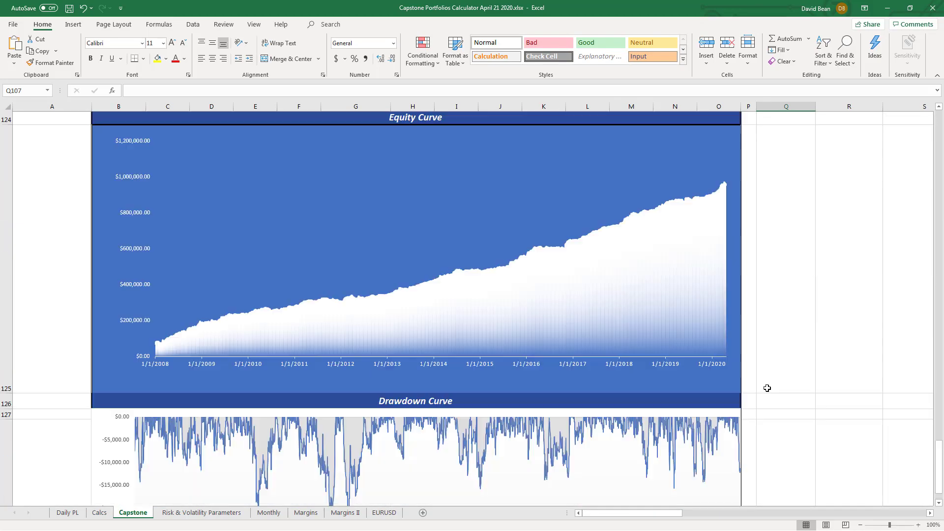
scroll(766, 391, "down", 1)
scroll(766, 390, "down", 1)
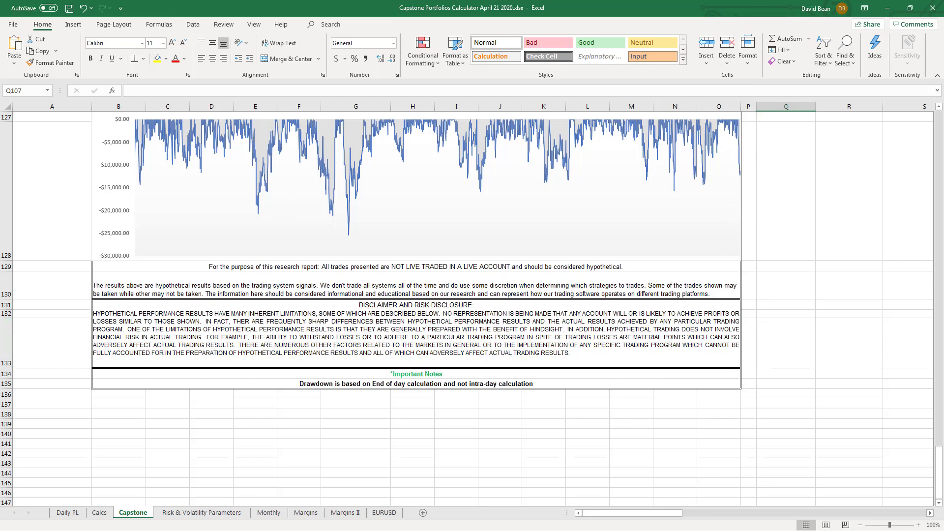
left_click(631, 414)
scroll(467, 308, "up", 20)
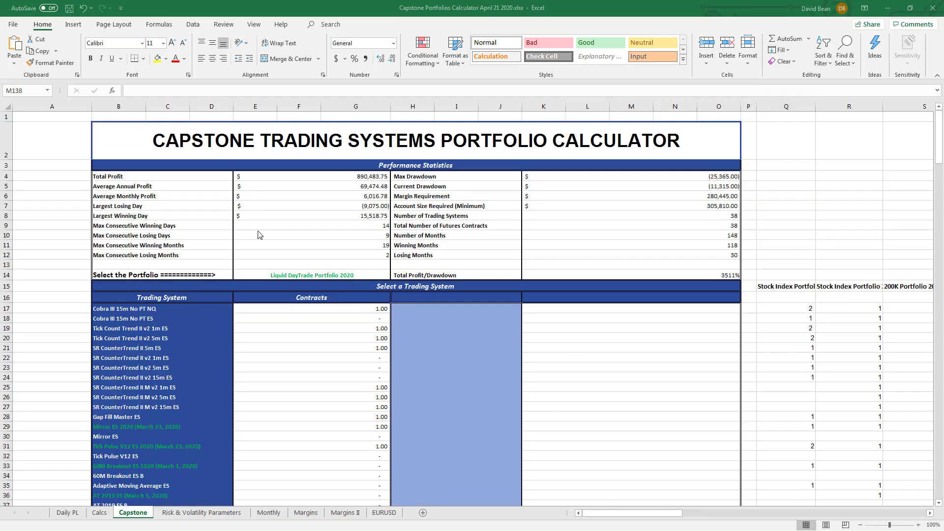
Browse the E14 portfolio list to its end without changing the selection
left_click(381, 274)
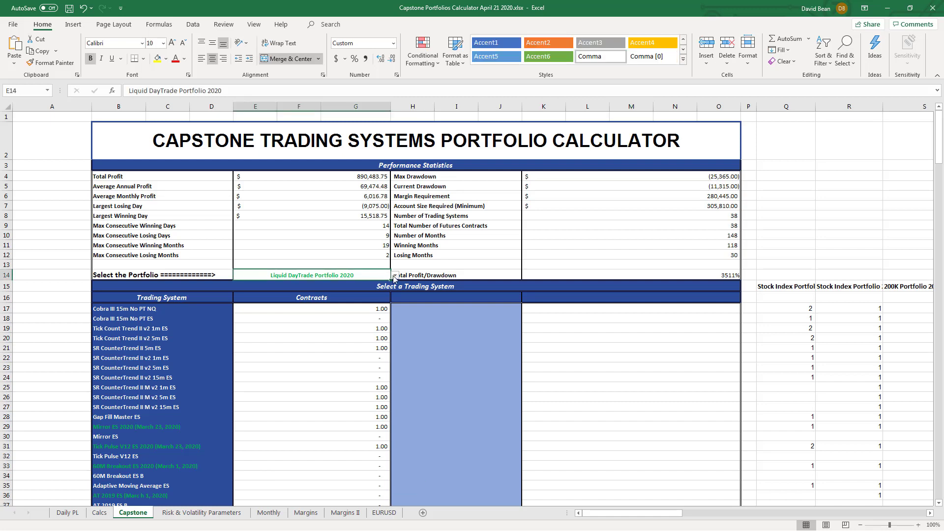
left_click(395, 278)
left_click(393, 327)
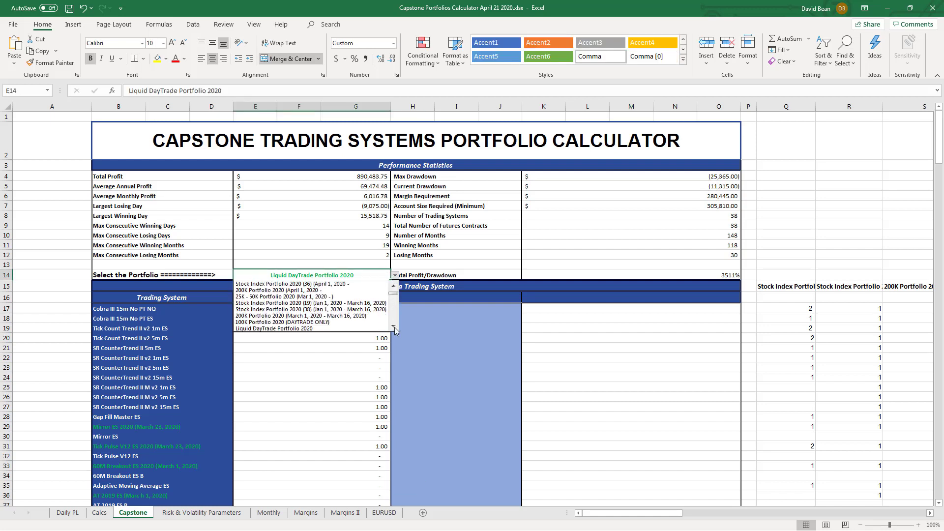
left_click(394, 327)
left_click(393, 327)
left_click(394, 327)
left_click(393, 326)
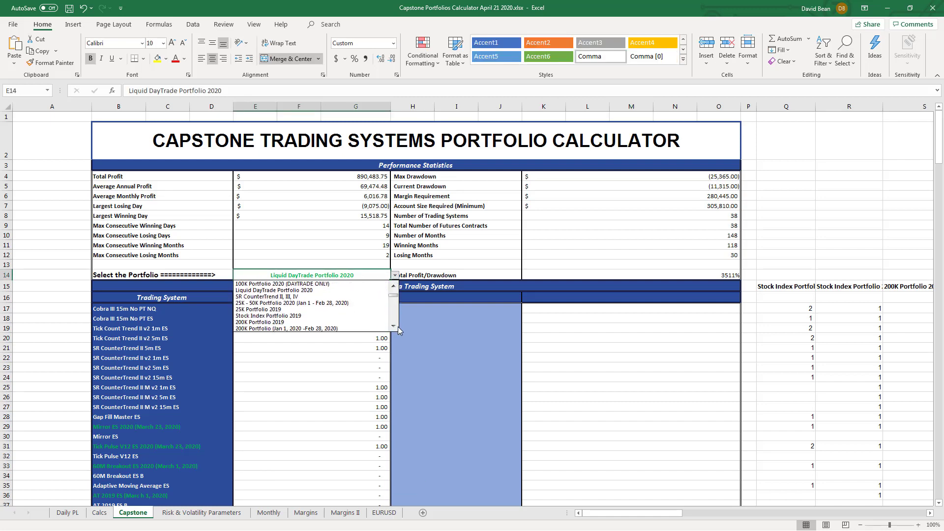
left_click(394, 326)
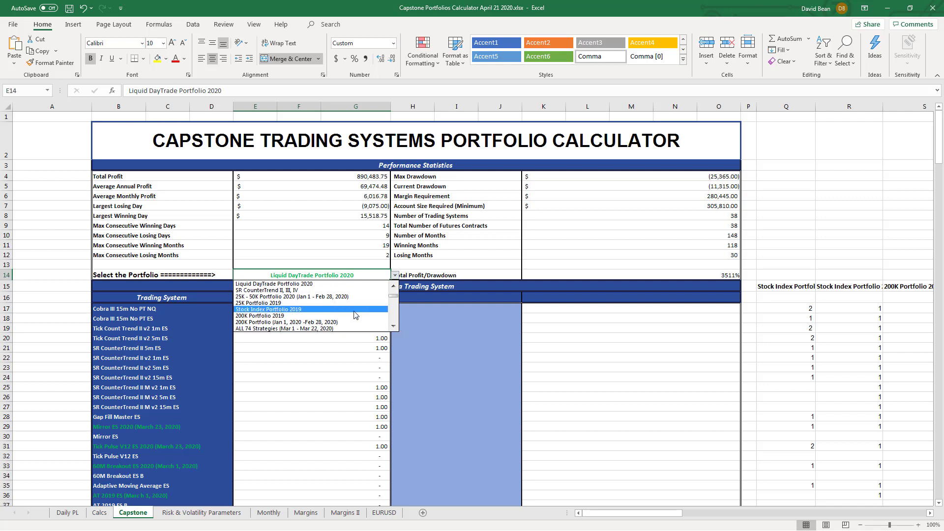
left_click(346, 285)
Pick SR CounterTrend II, III, IV in E14 and check its Current Drawdown value
left_click(346, 290)
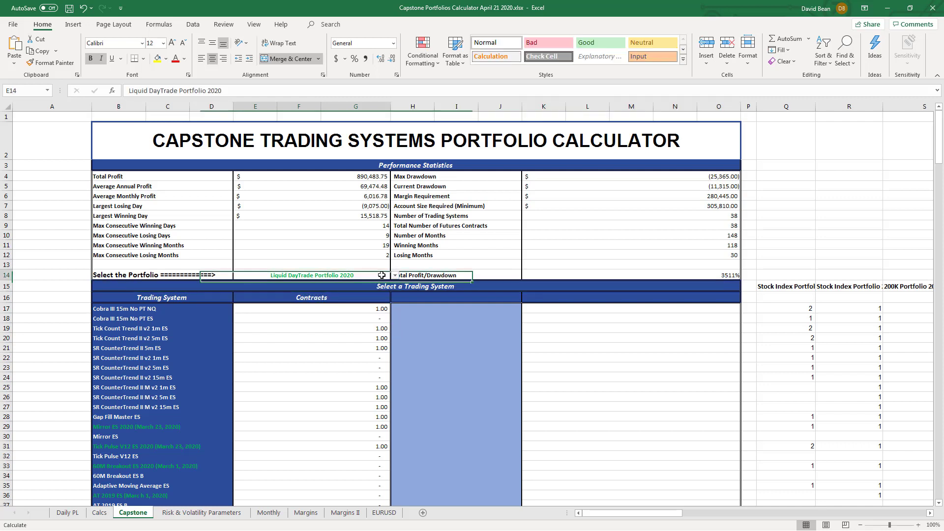
left_click(385, 276)
left_click(395, 277)
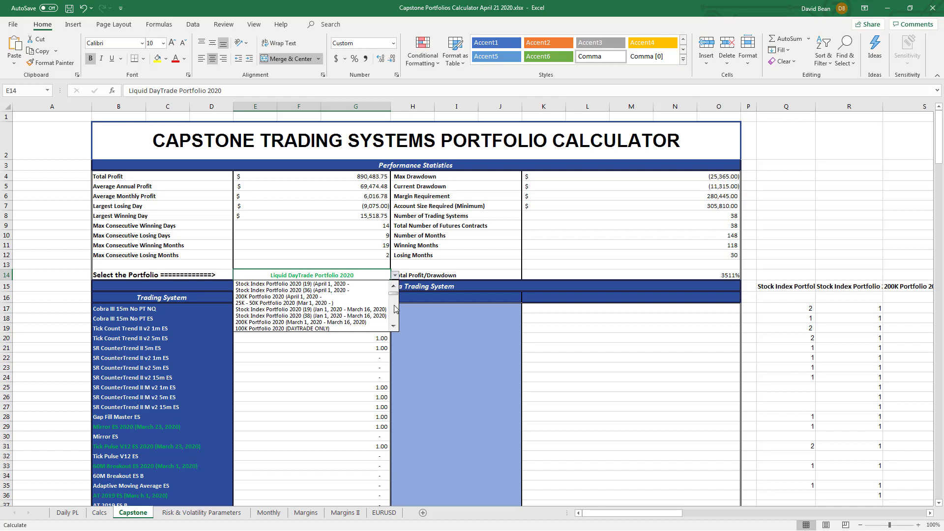
left_click(394, 326)
left_click(393, 326)
left_click(393, 326)
left_click(394, 326)
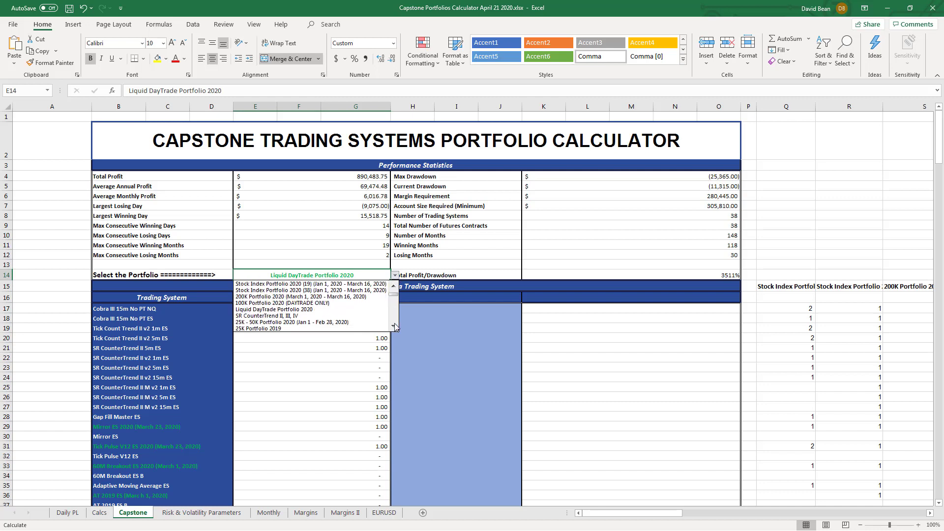
left_click(322, 318)
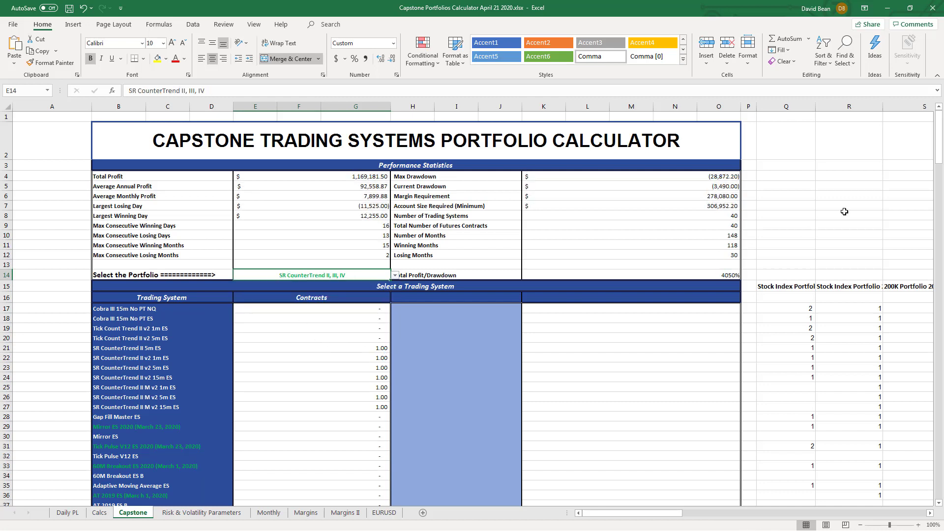
left_click(785, 202)
key("Up")
key("Up")
key("Left")
key("Left")
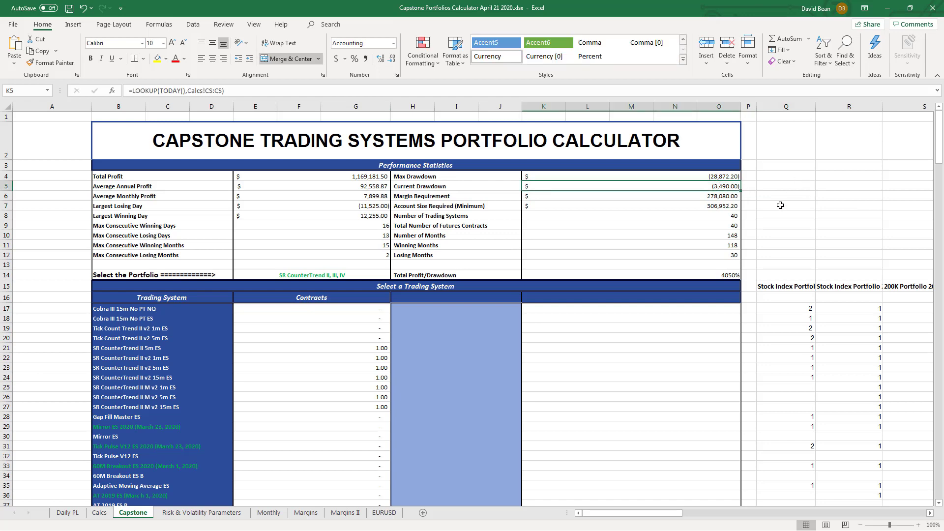
Inspect the April 2020 monthly result, then return to the statistics at the top
scroll(594, 436, "down", 20)
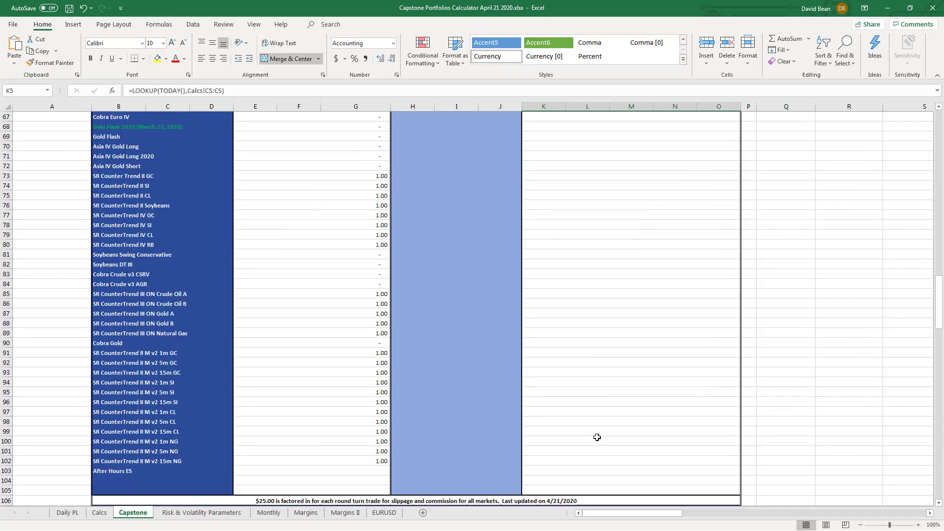
scroll(596, 437, "down", 3)
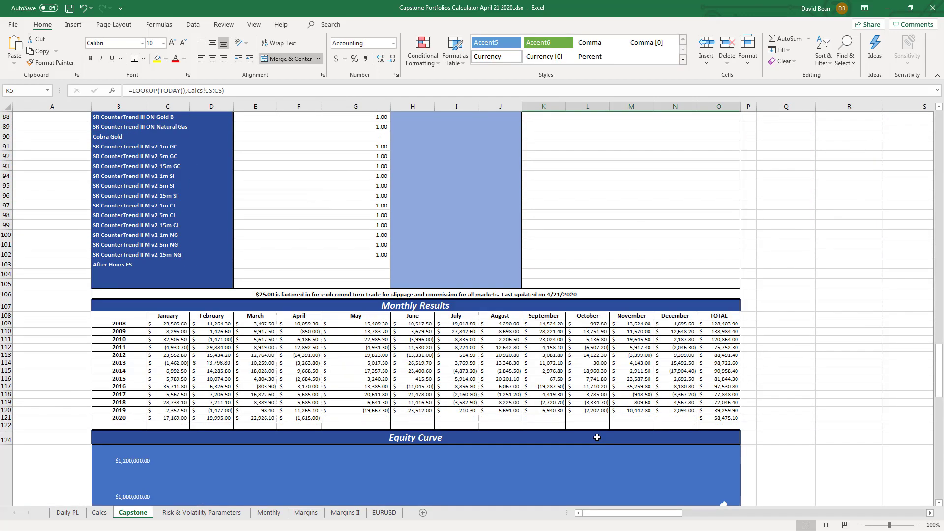
left_click(316, 416)
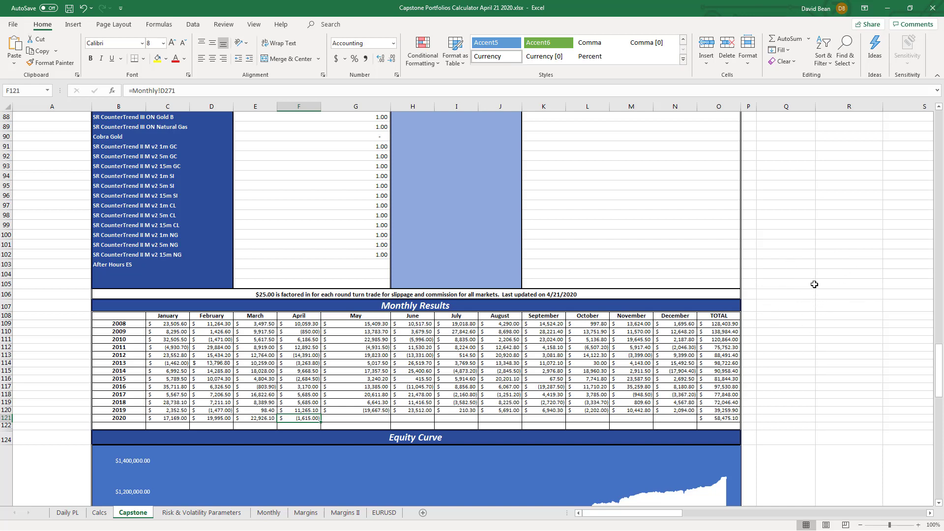
scroll(814, 284, "up", 19)
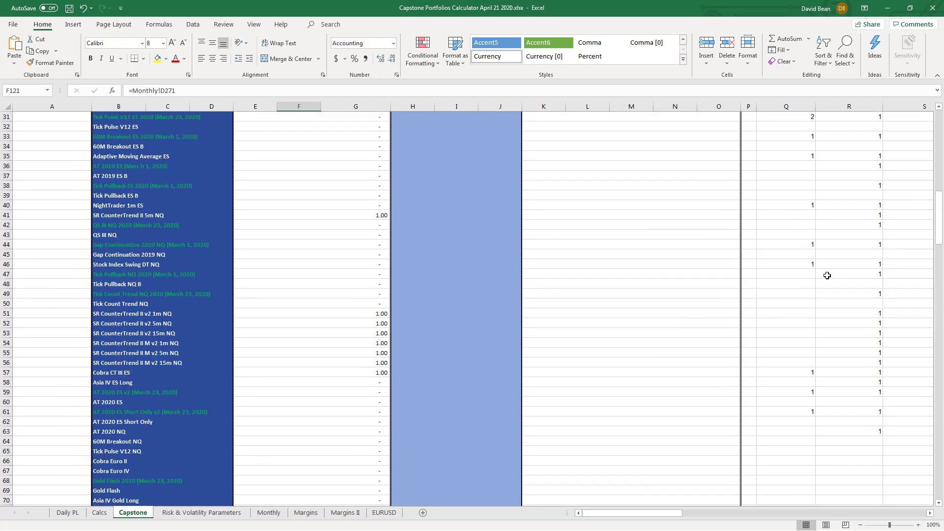
scroll(827, 275, "up", 10)
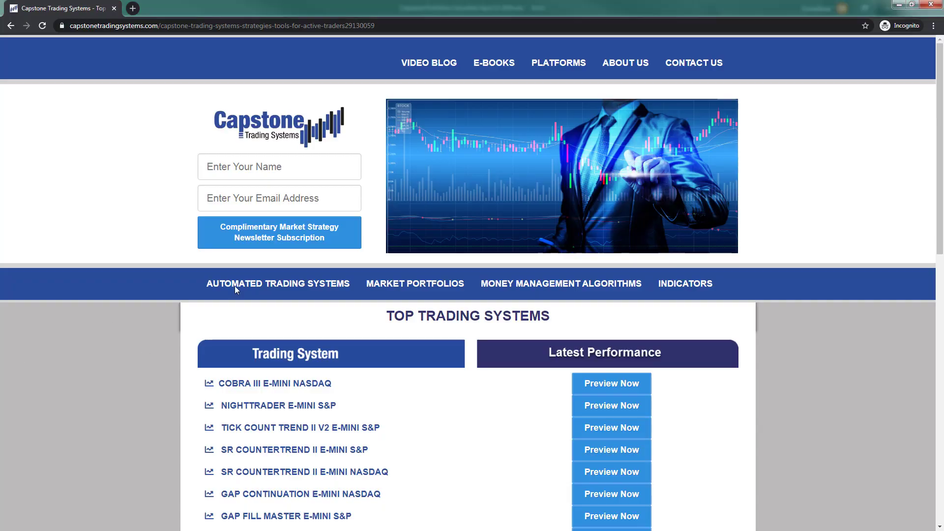
Go to Market Portfolios and open the Download the Portfolio Calculator page
left_click(389, 284)
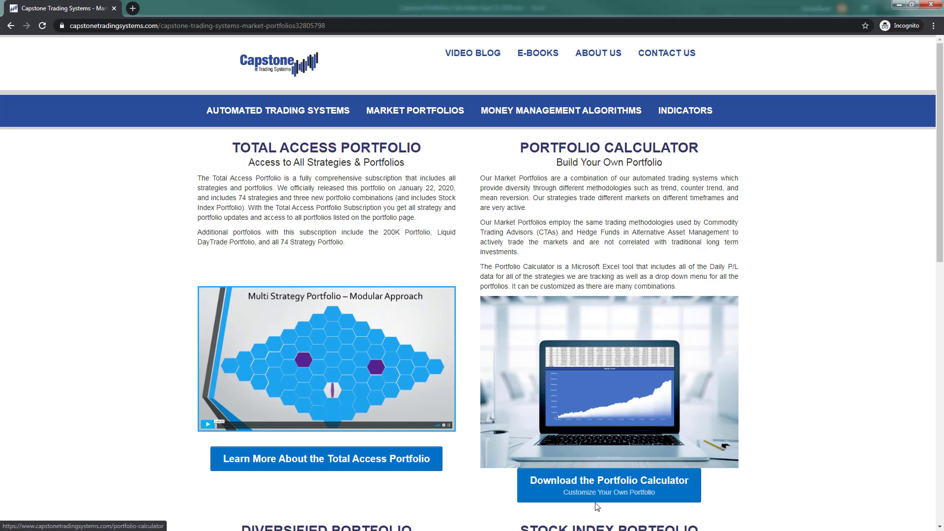
left_click(607, 486)
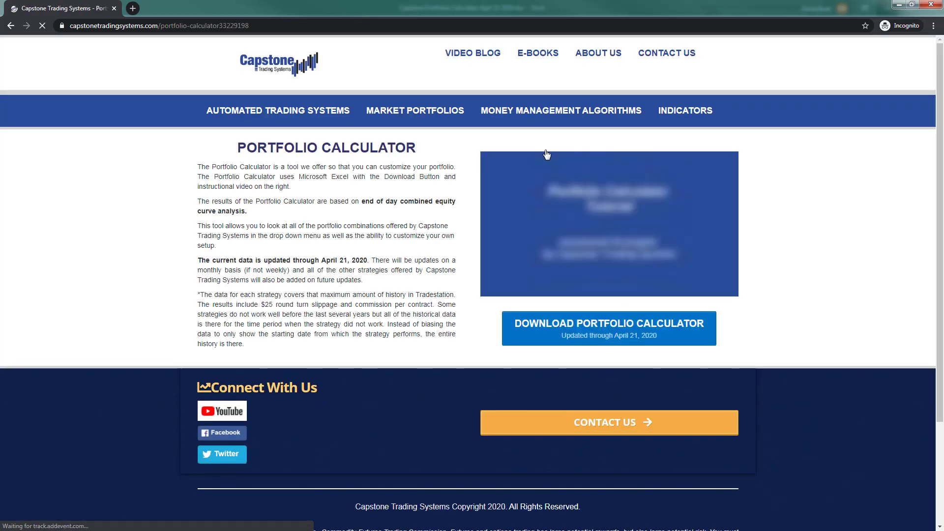